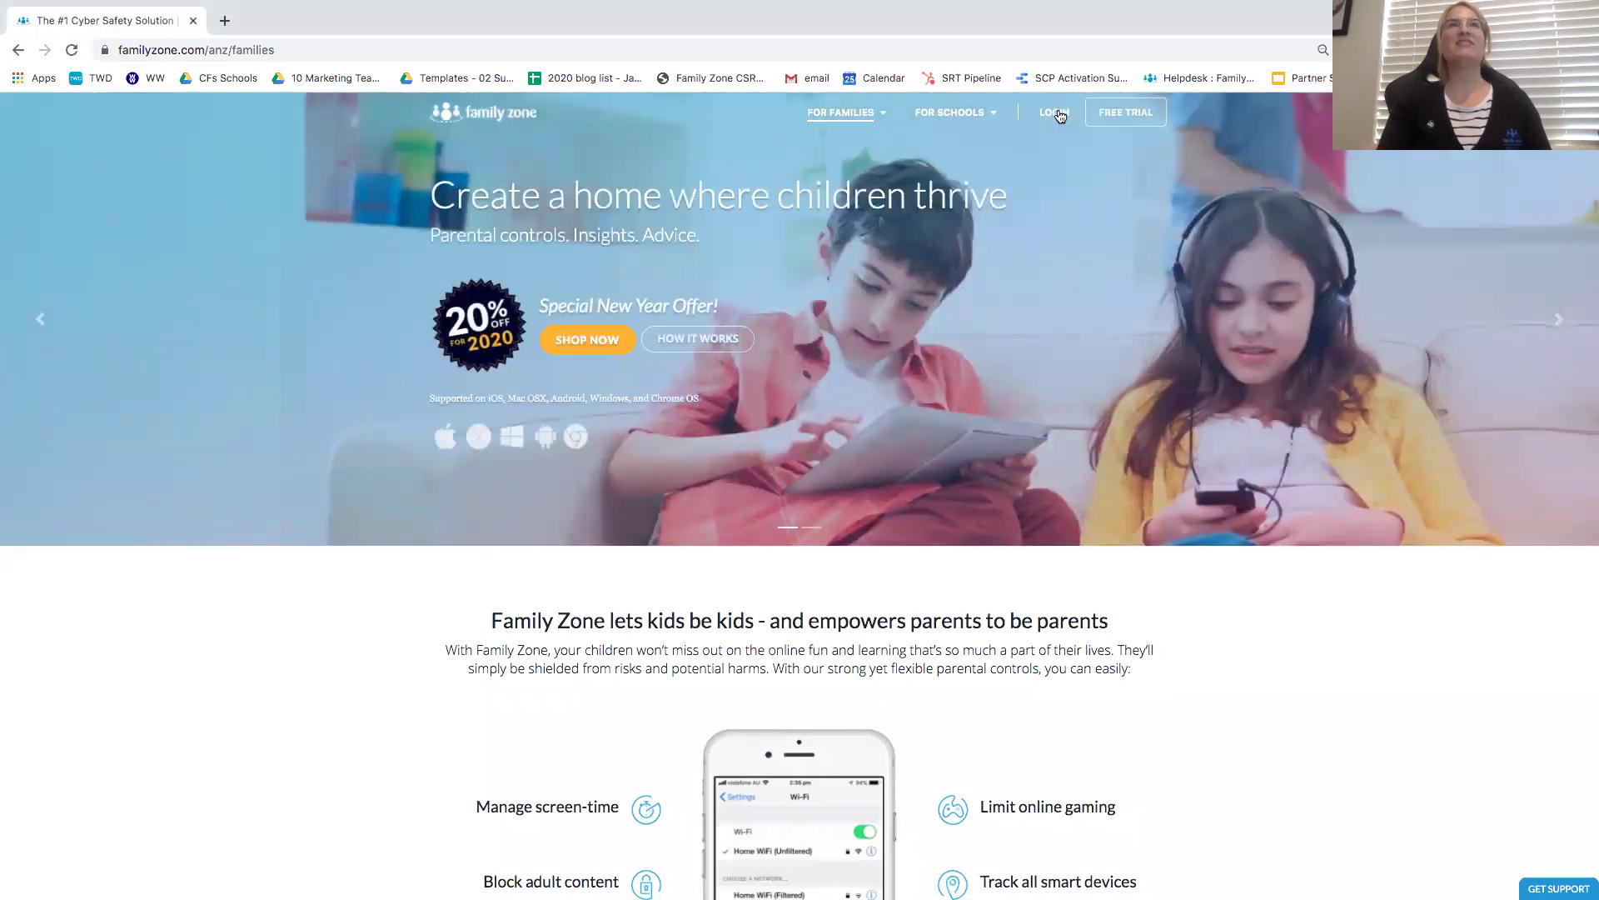
# Sign in to the parent account with the saved credentials
pyautogui.click(1058, 114)
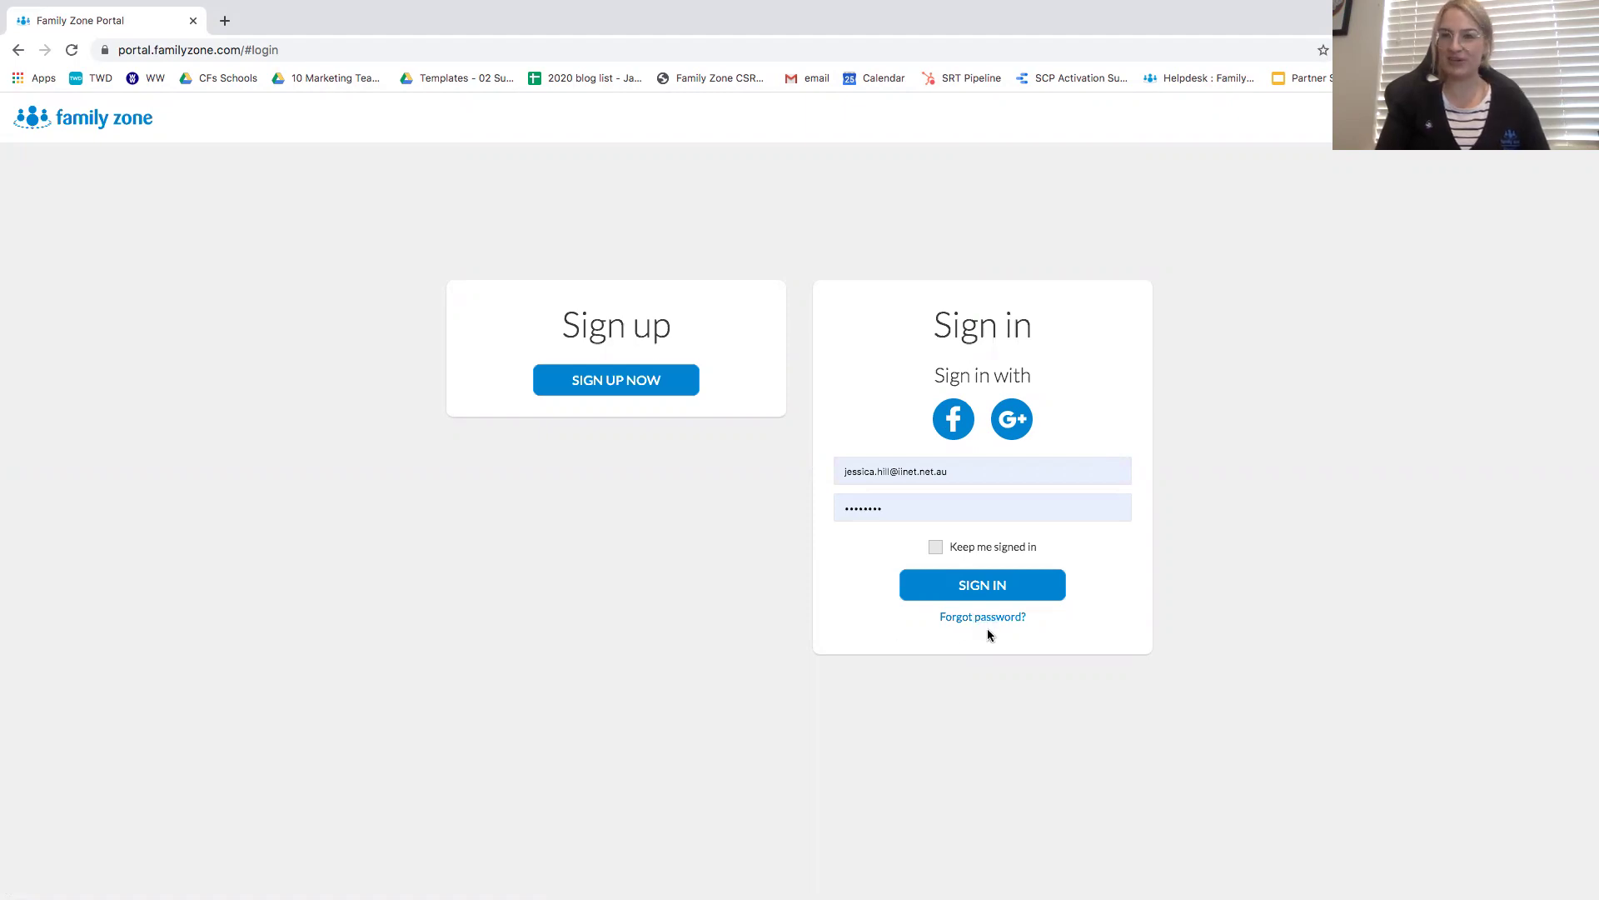
pyautogui.click(983, 584)
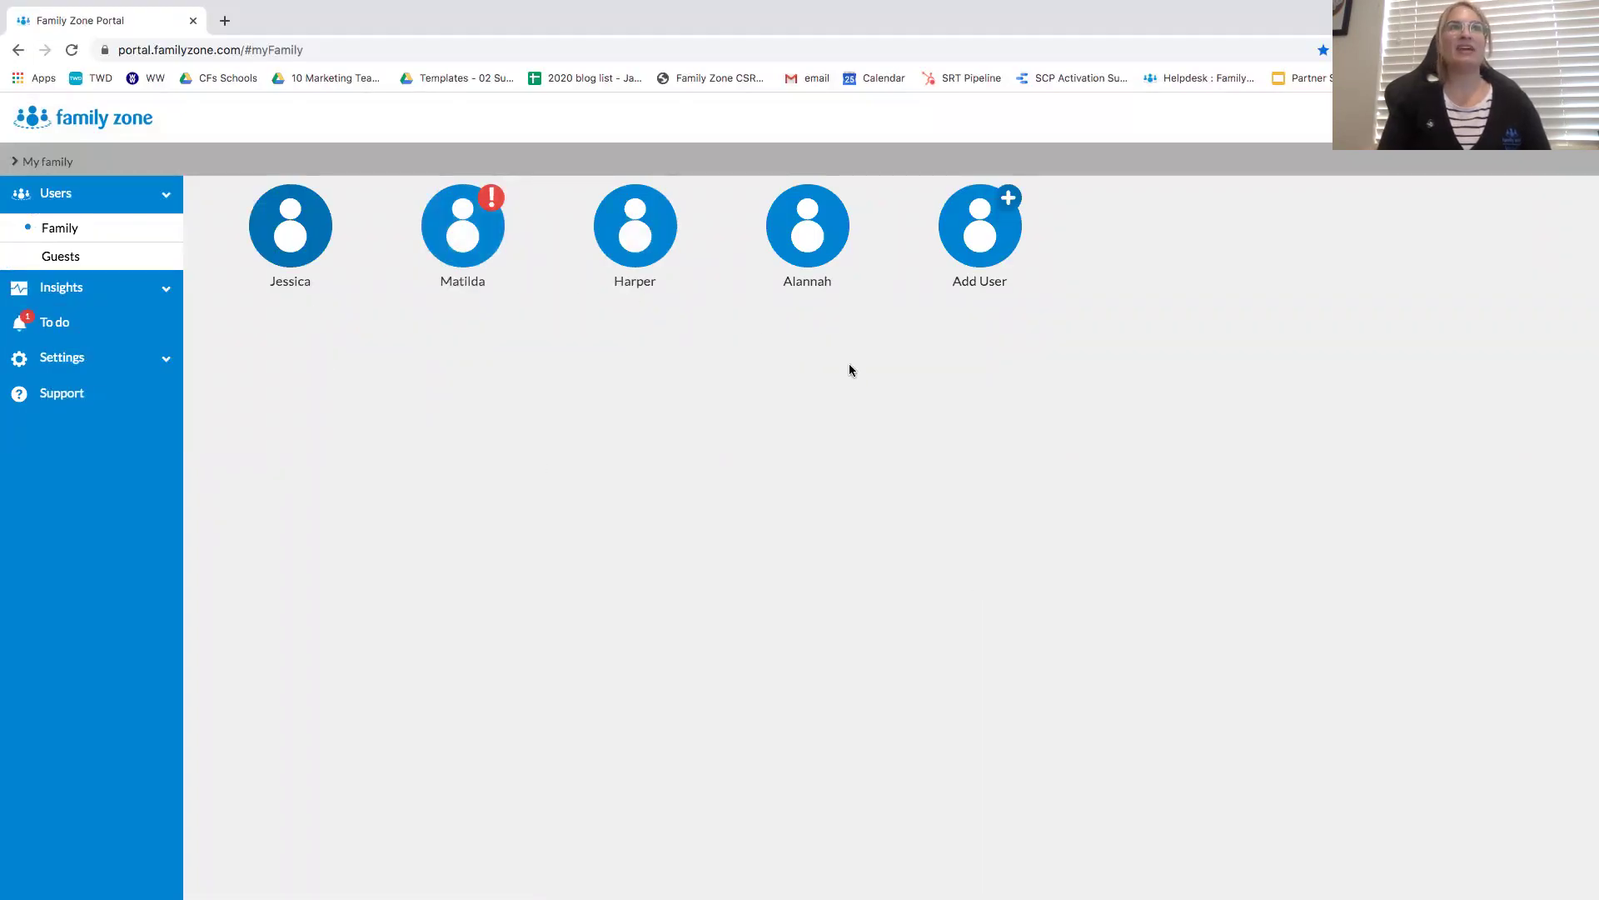
# Select the Juniors (13 - 15) profile in Age profile controls under Settings
pyautogui.click(75, 359)
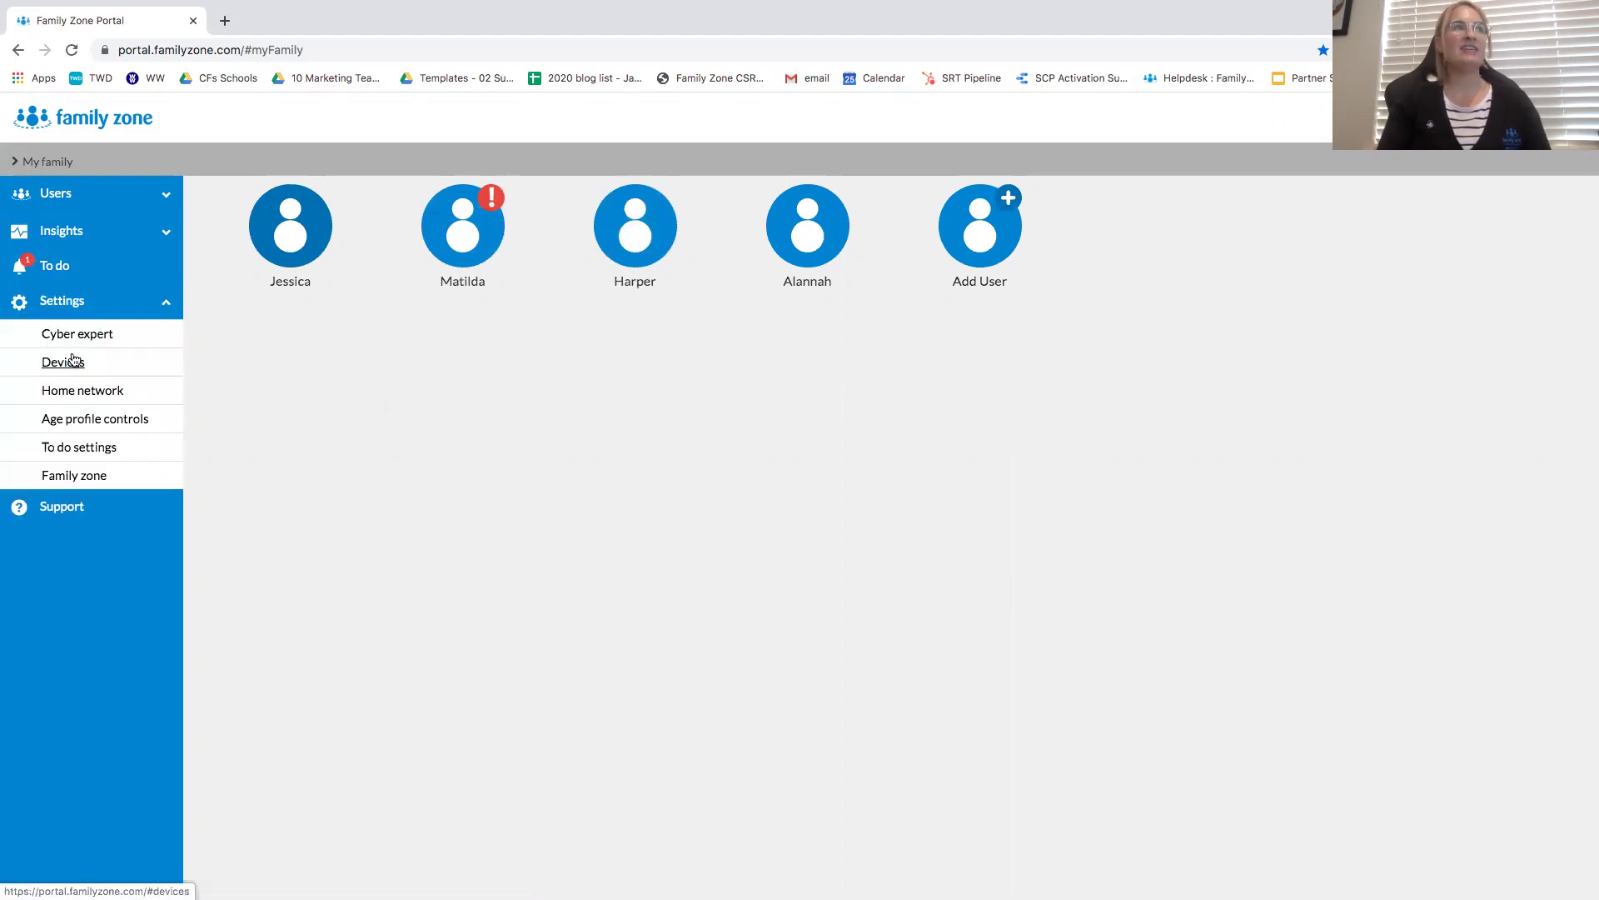
pyautogui.click(100, 421)
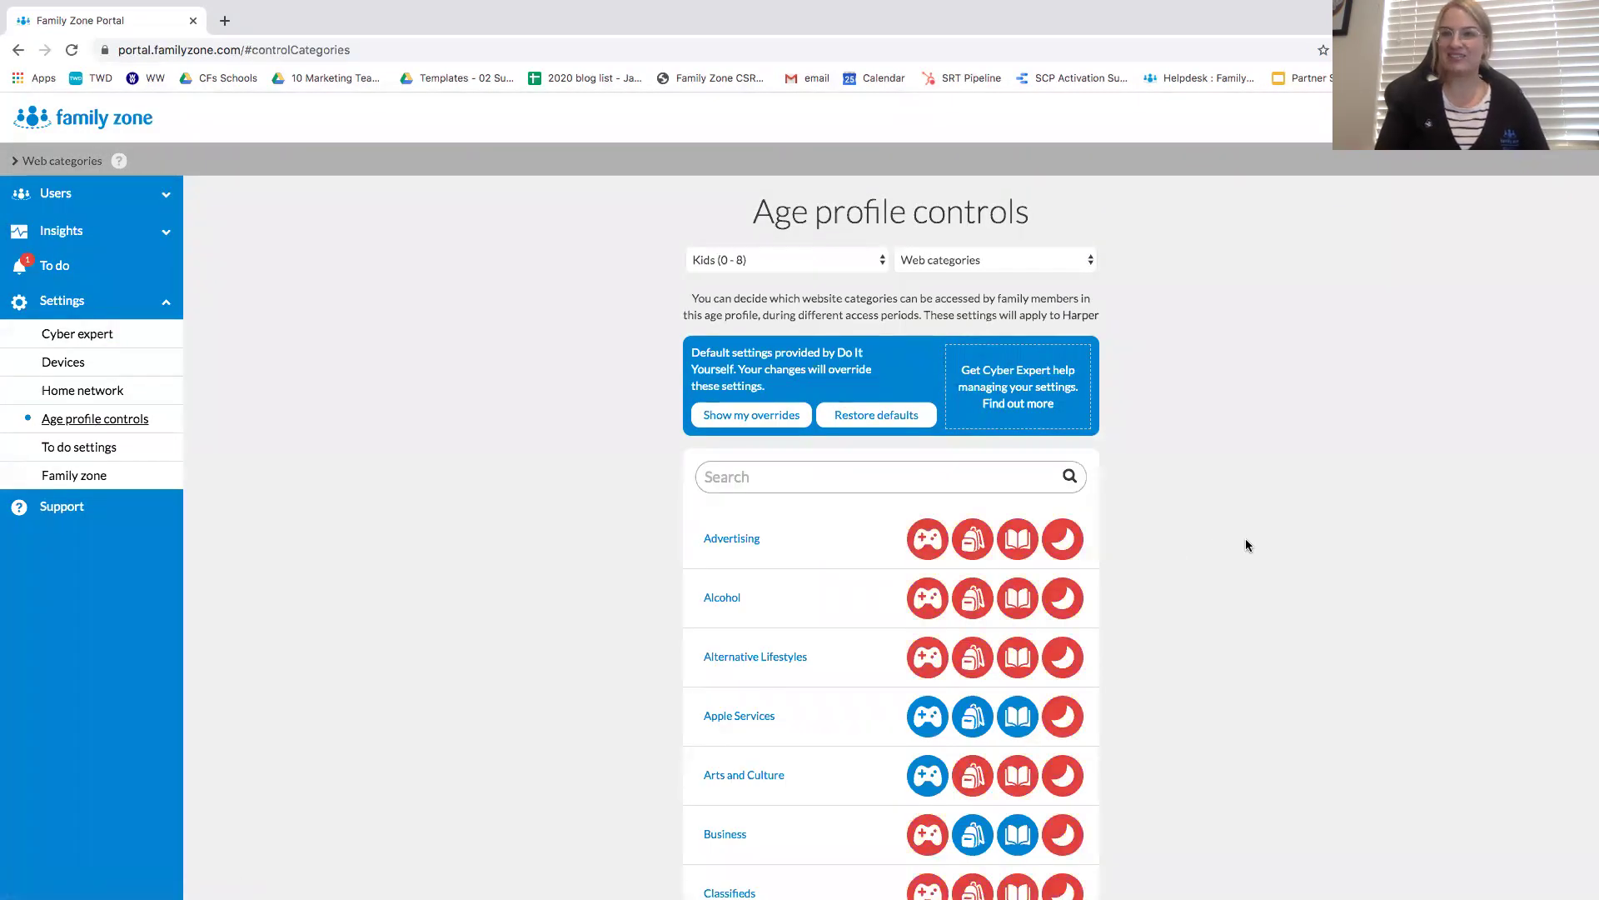
pyautogui.click(884, 269)
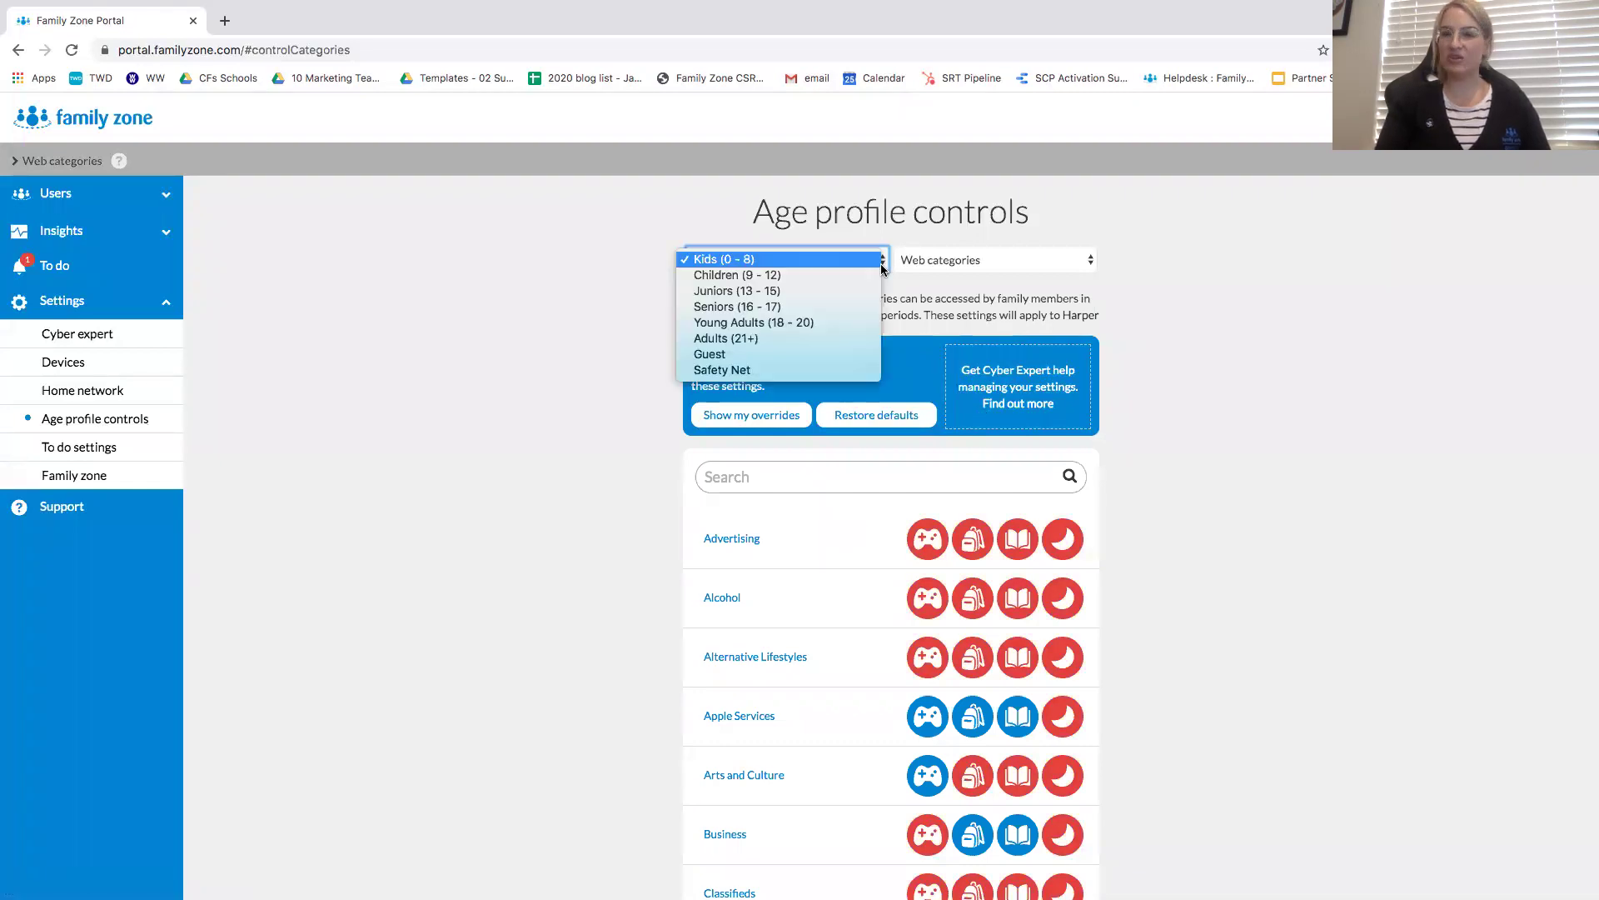
pyautogui.click(836, 291)
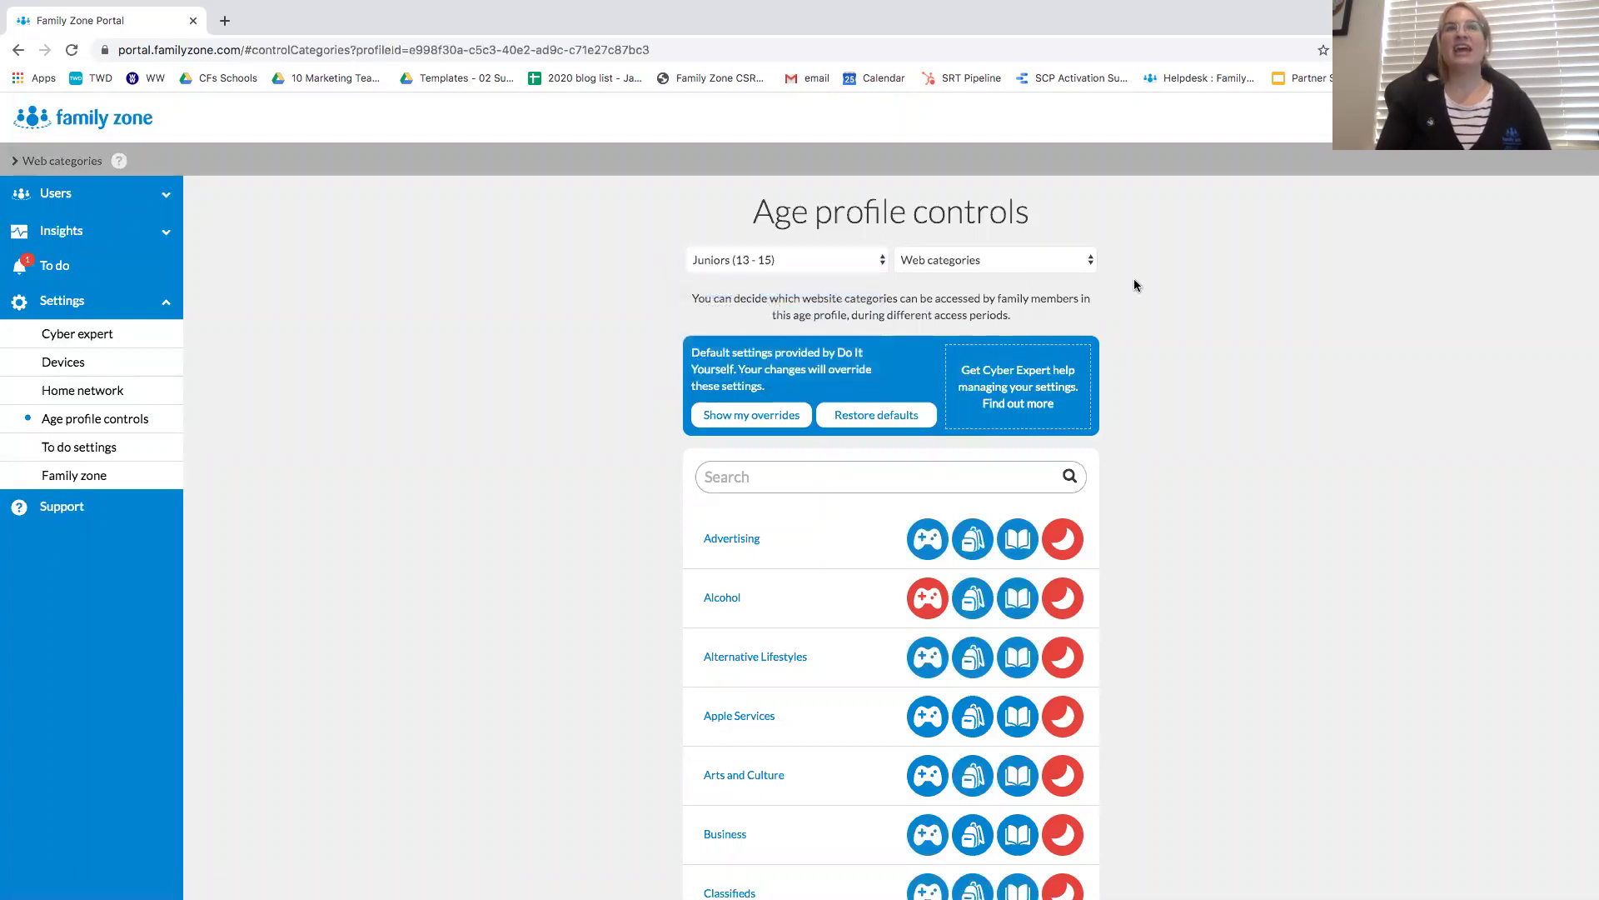
# Show the Social networks and games controls and jump to the last page of apps
pyautogui.click(1091, 264)
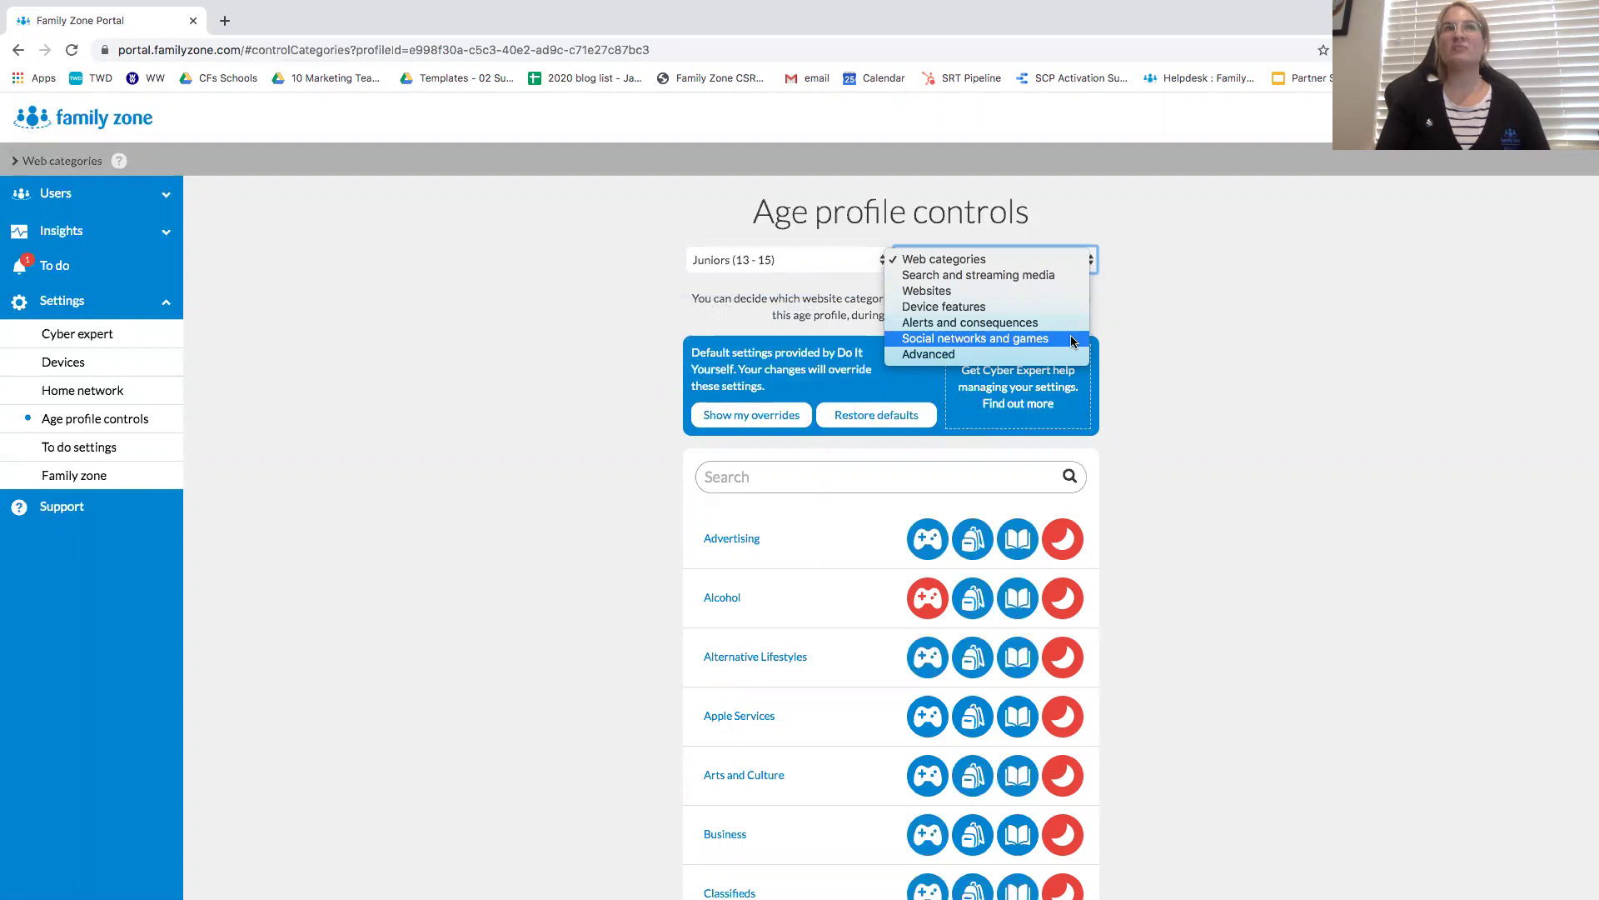
pyautogui.click(1025, 340)
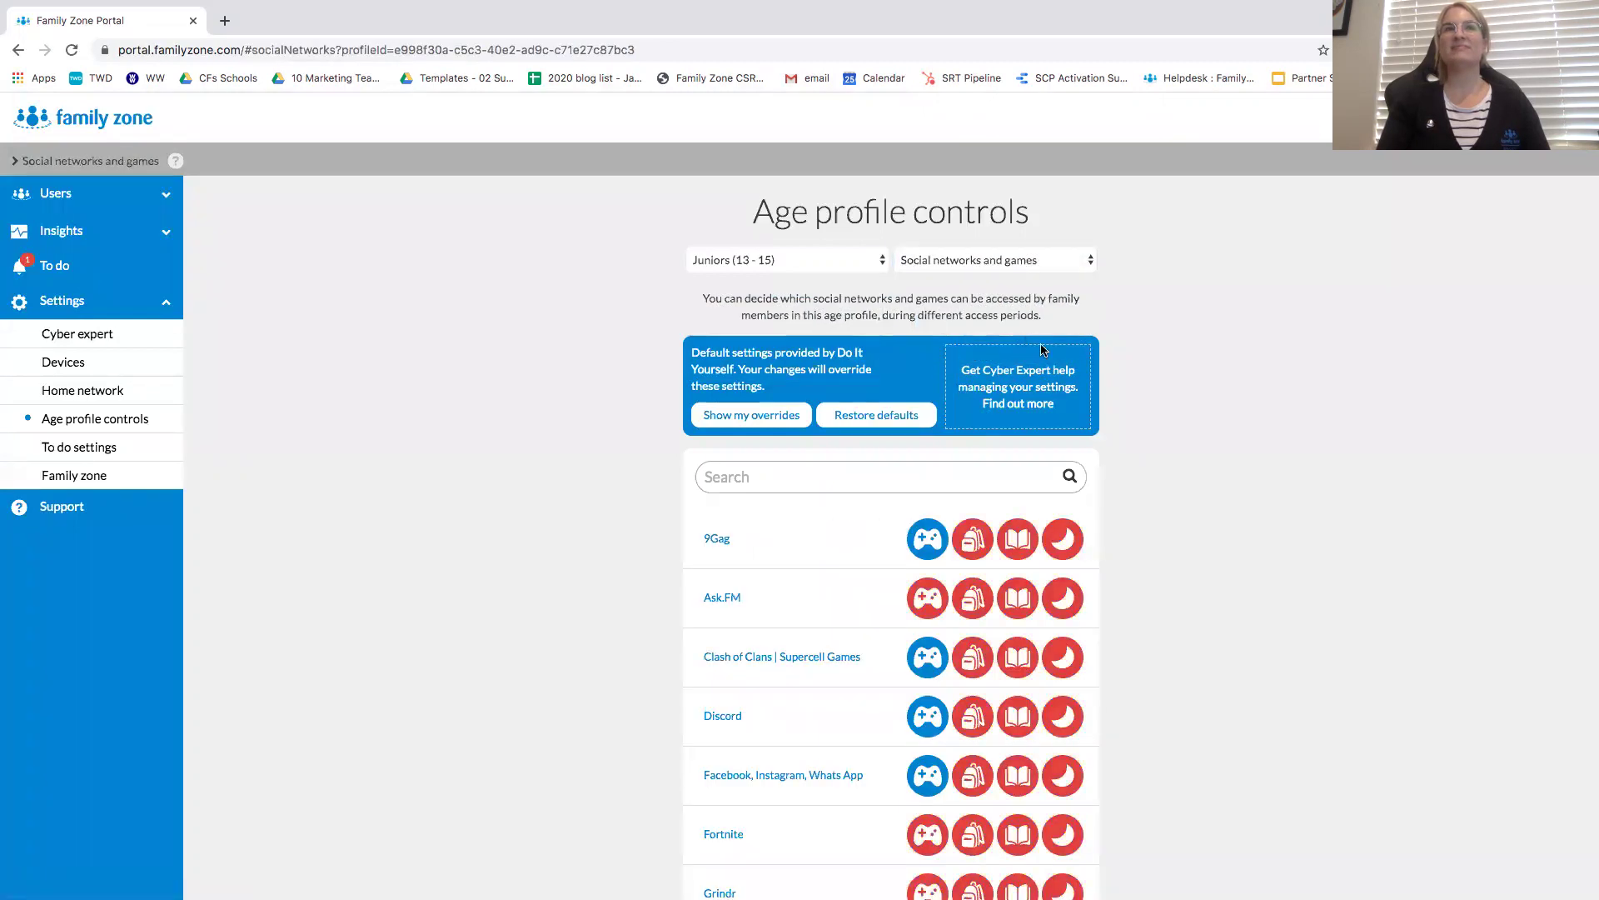
pyautogui.scroll(-1, 1272, 496)
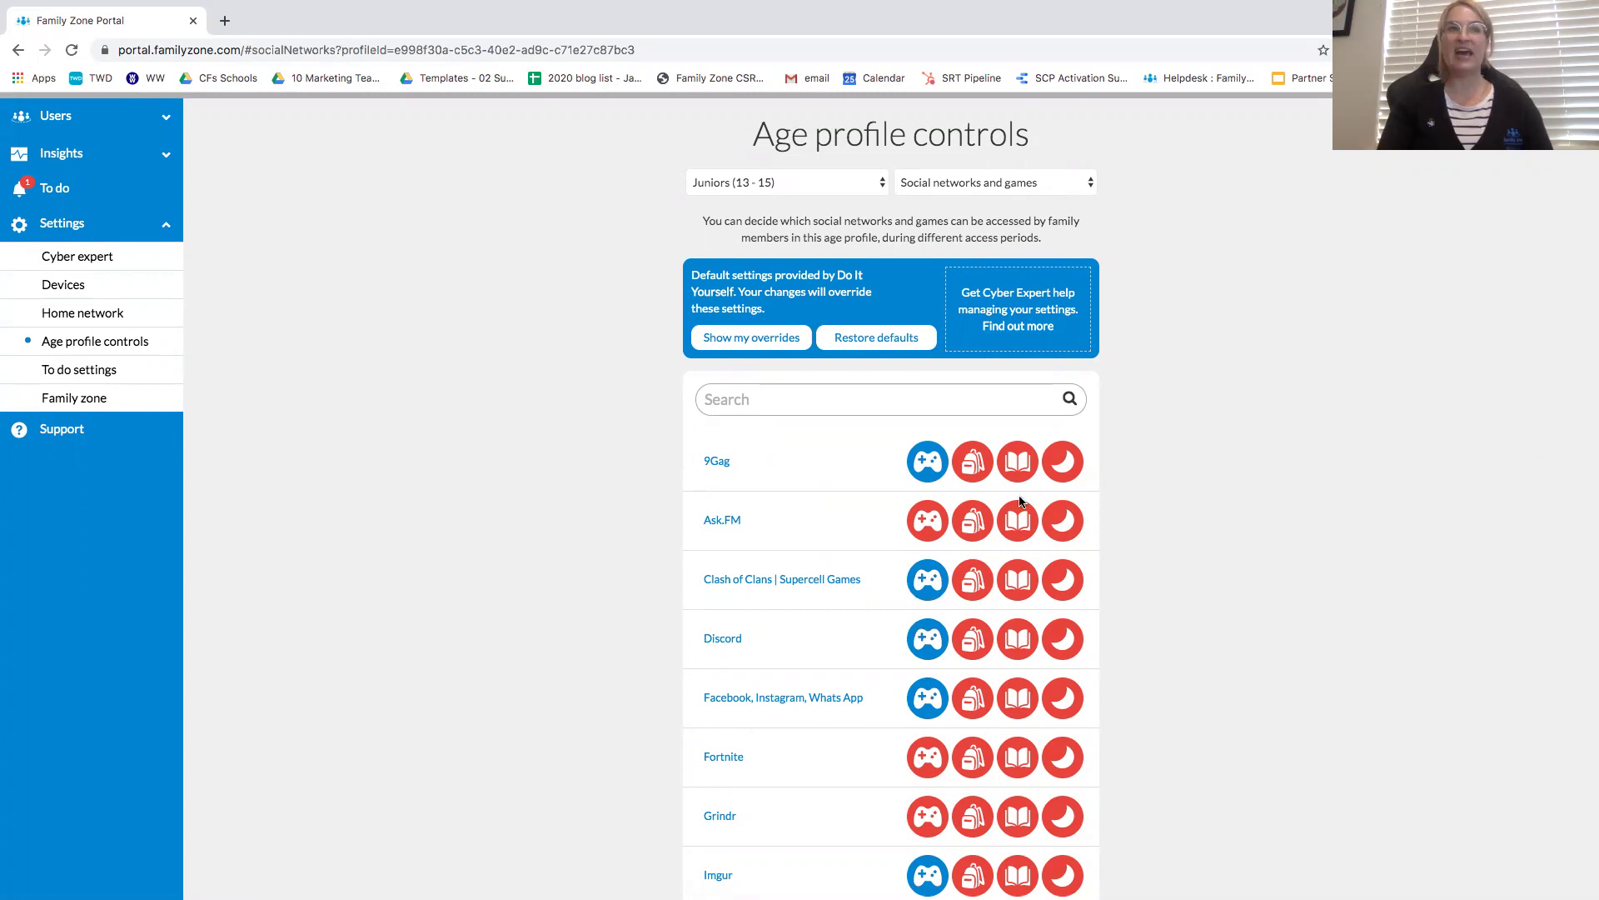
pyautogui.scroll(-2, 804, 658)
pyautogui.scroll(-1, 804, 658)
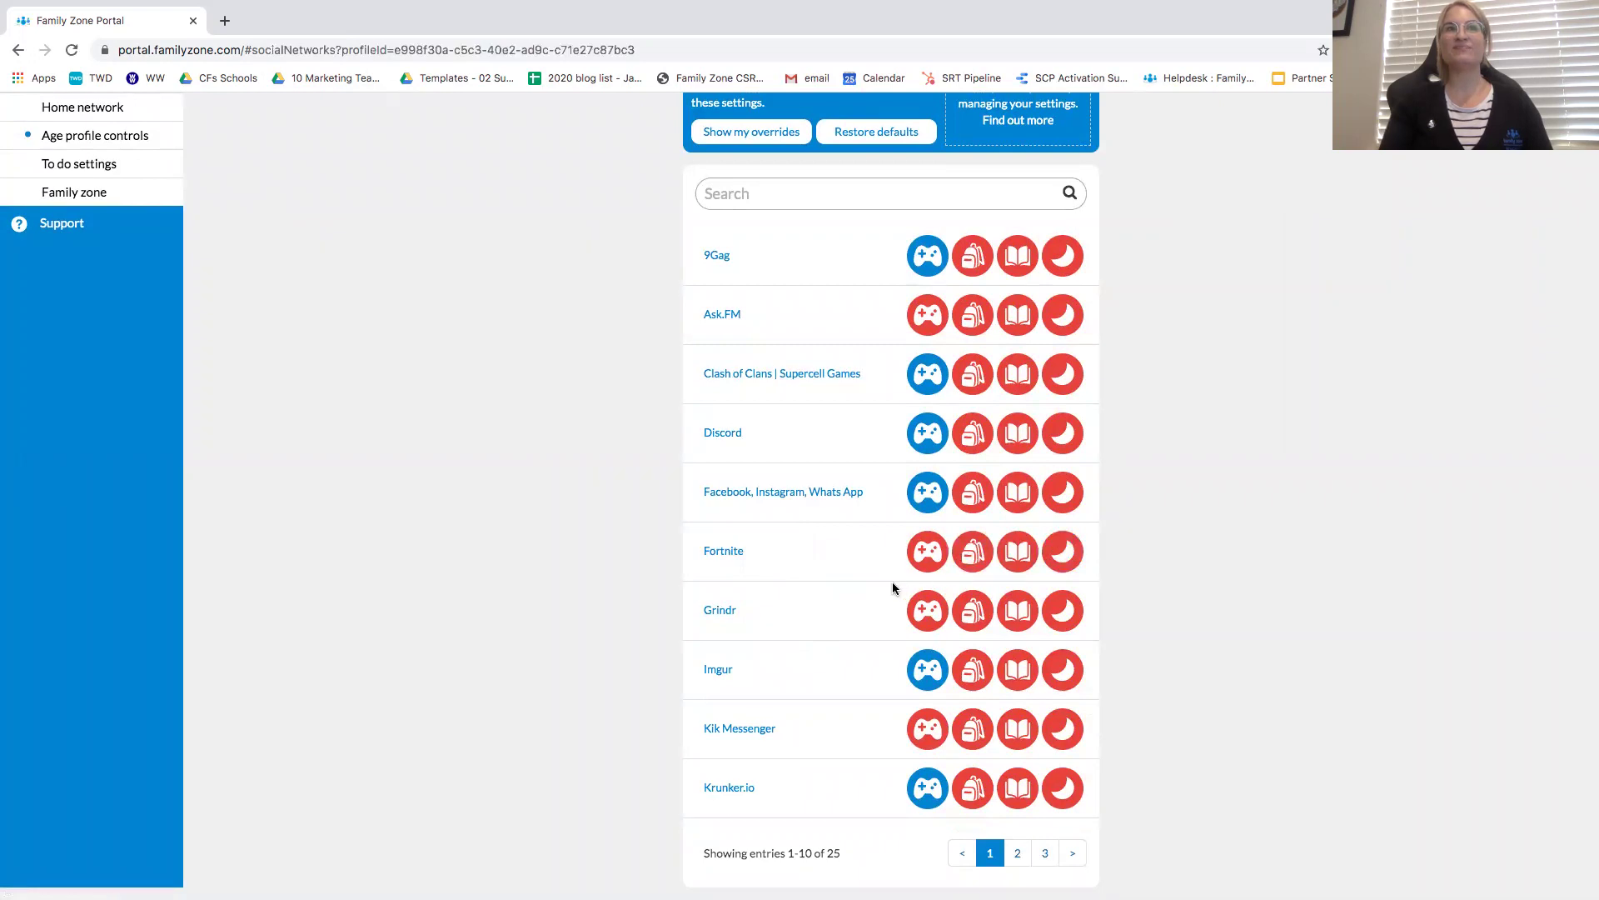
pyautogui.scroll(1, 873, 372)
pyautogui.click(785, 295)
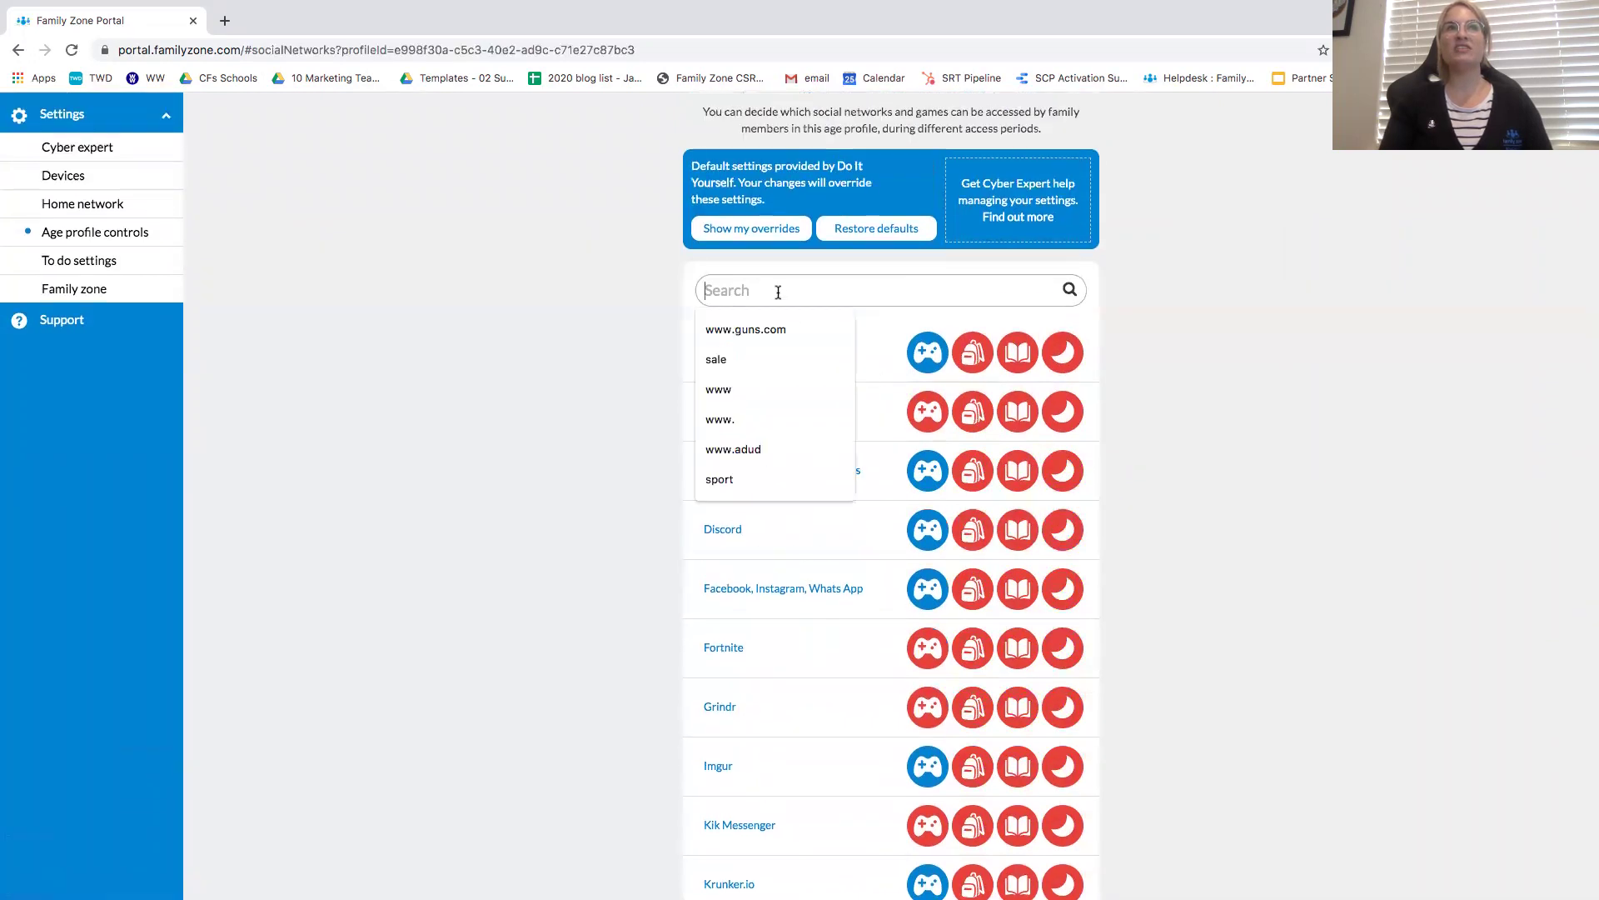
pyautogui.click(1264, 382)
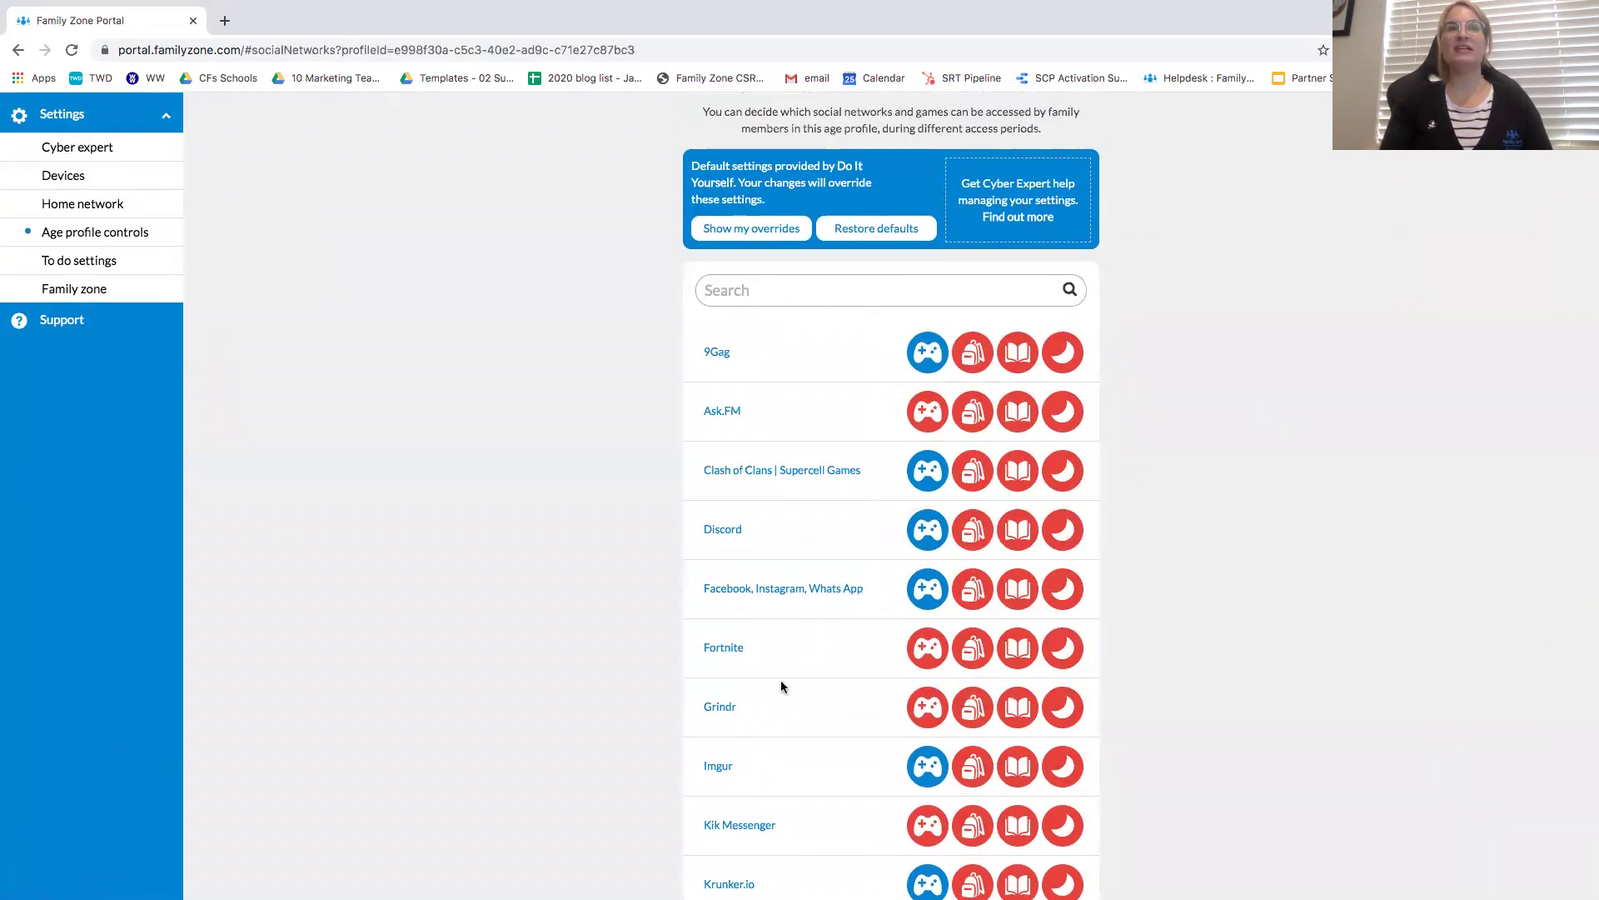
pyautogui.scroll(-1, 781, 685)
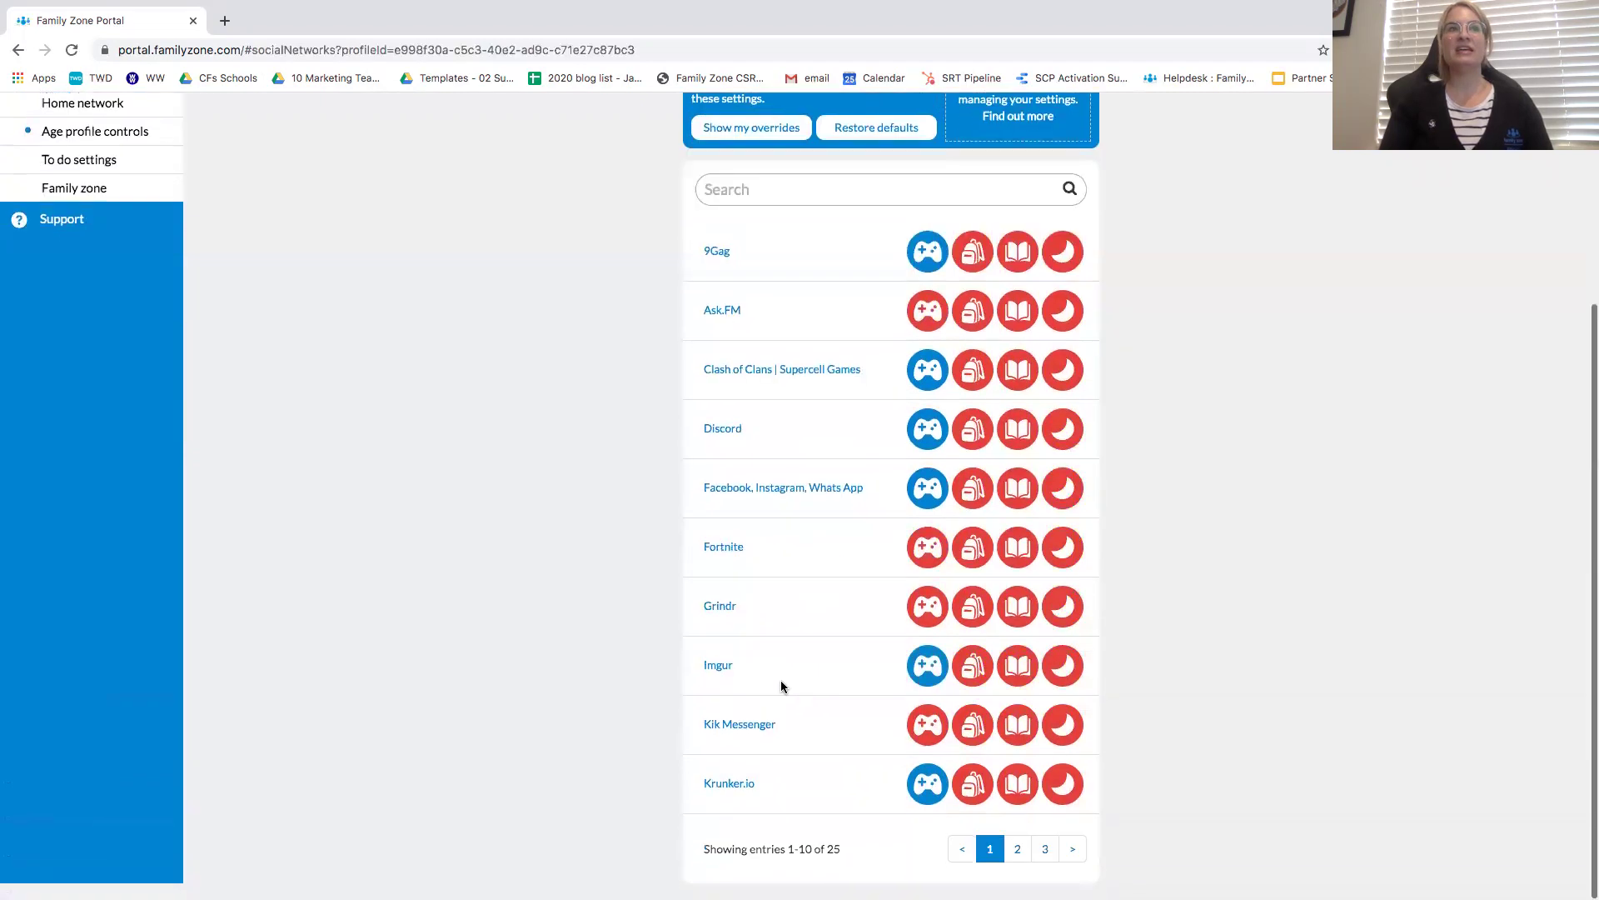
pyautogui.click(1047, 850)
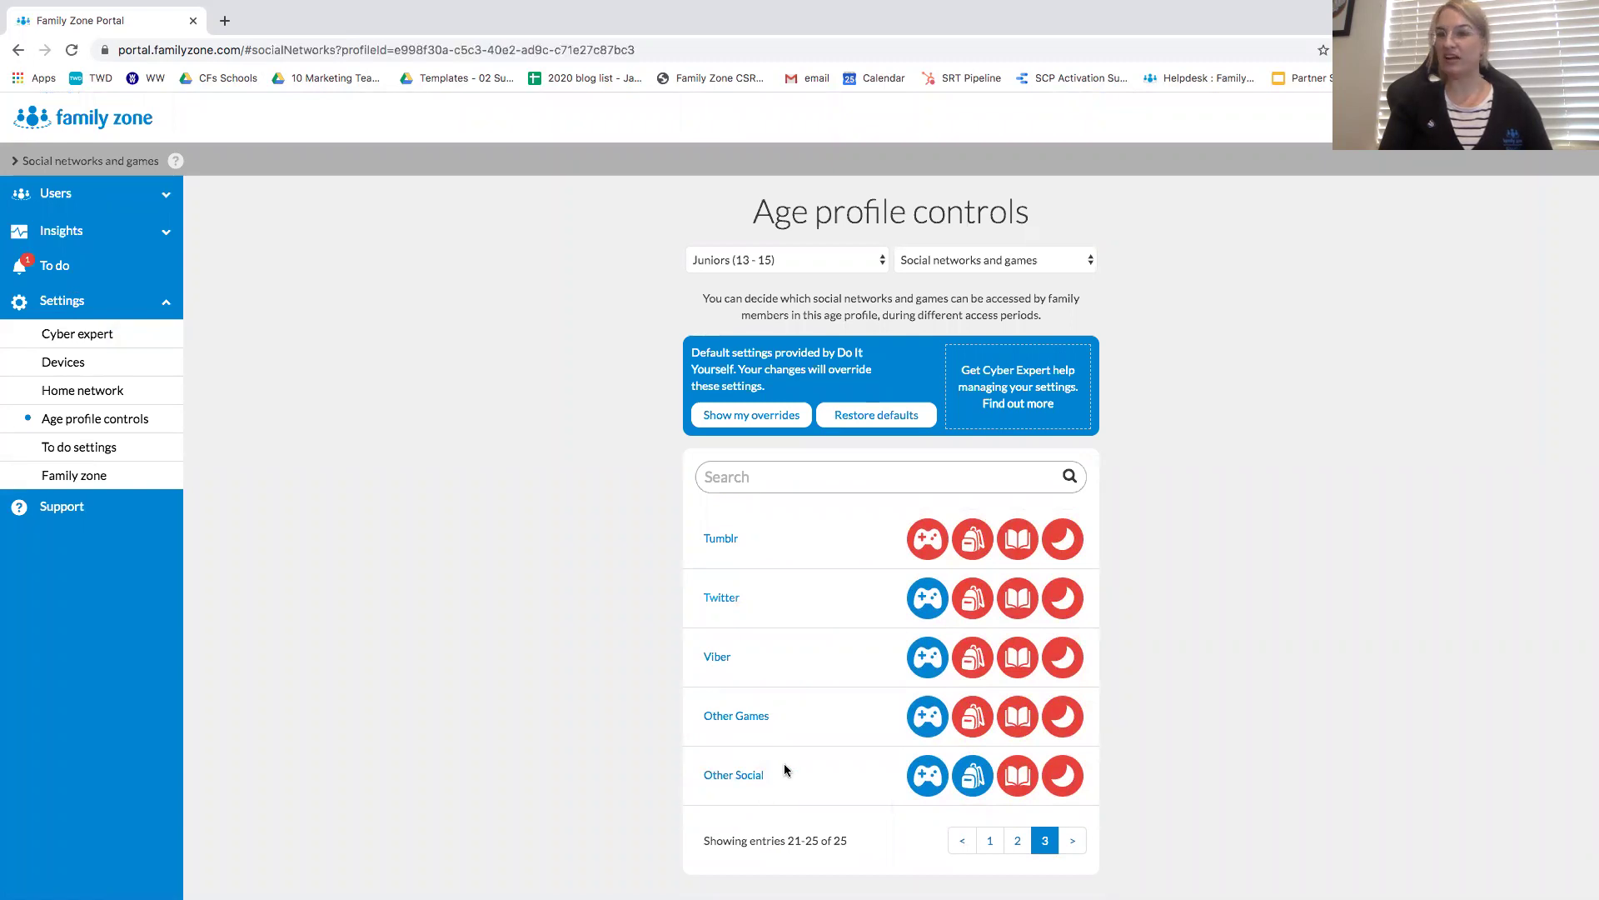
# Return to page one and toggle gaming-period access for Facebook, Instagram, WhatsApp
pyautogui.click(990, 841)
pyautogui.scroll(-2, 809, 736)
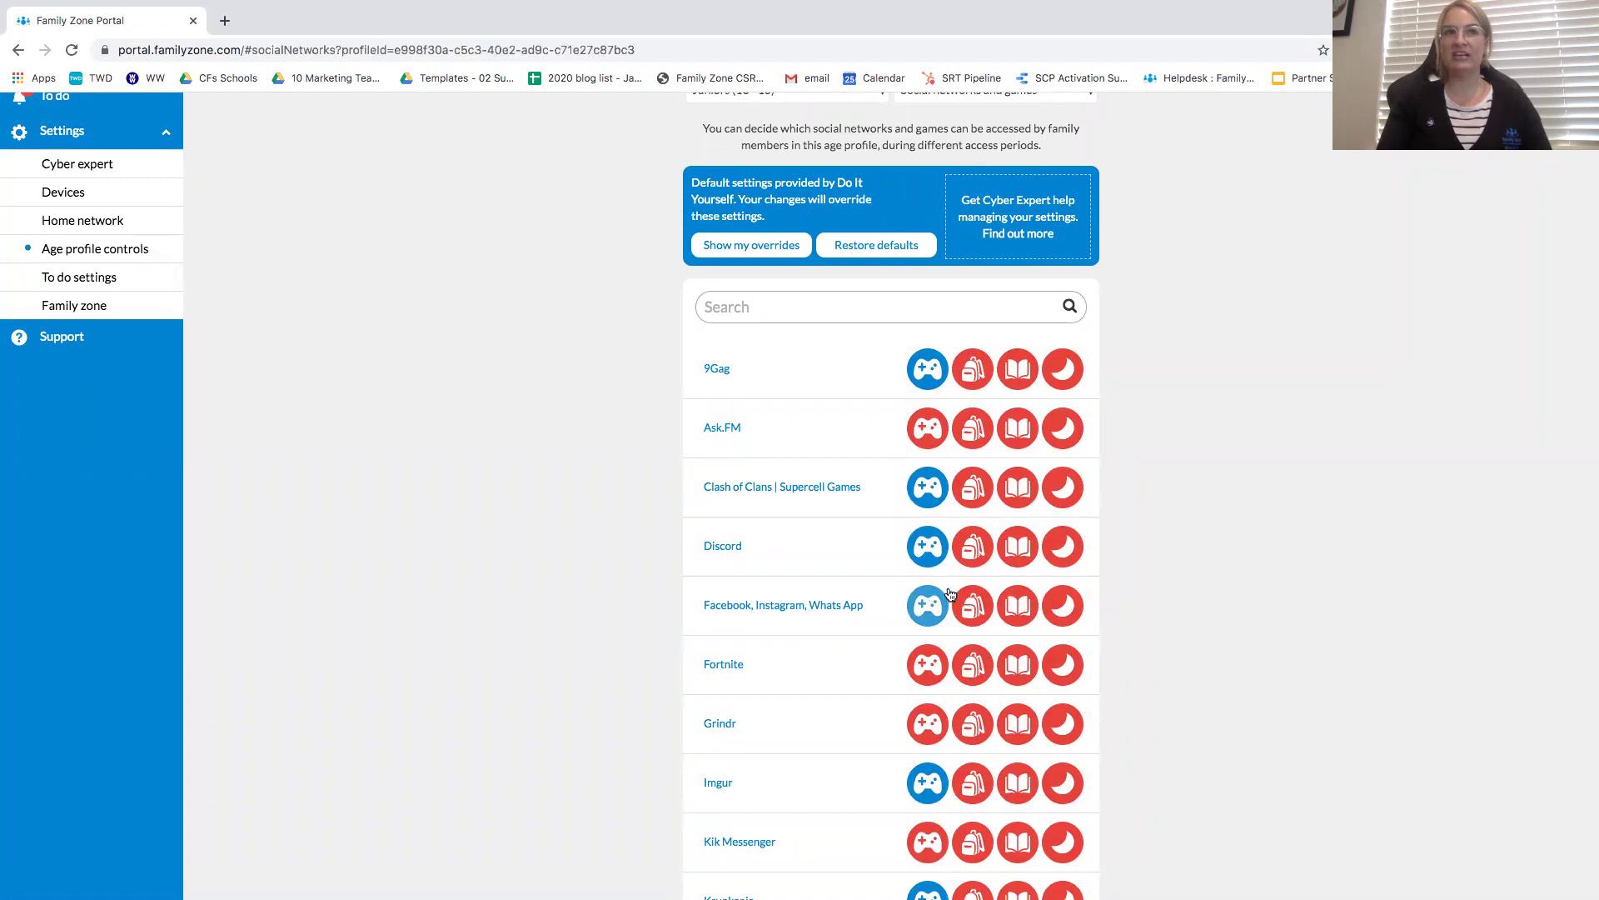
pyautogui.scroll(-1, 1169, 623)
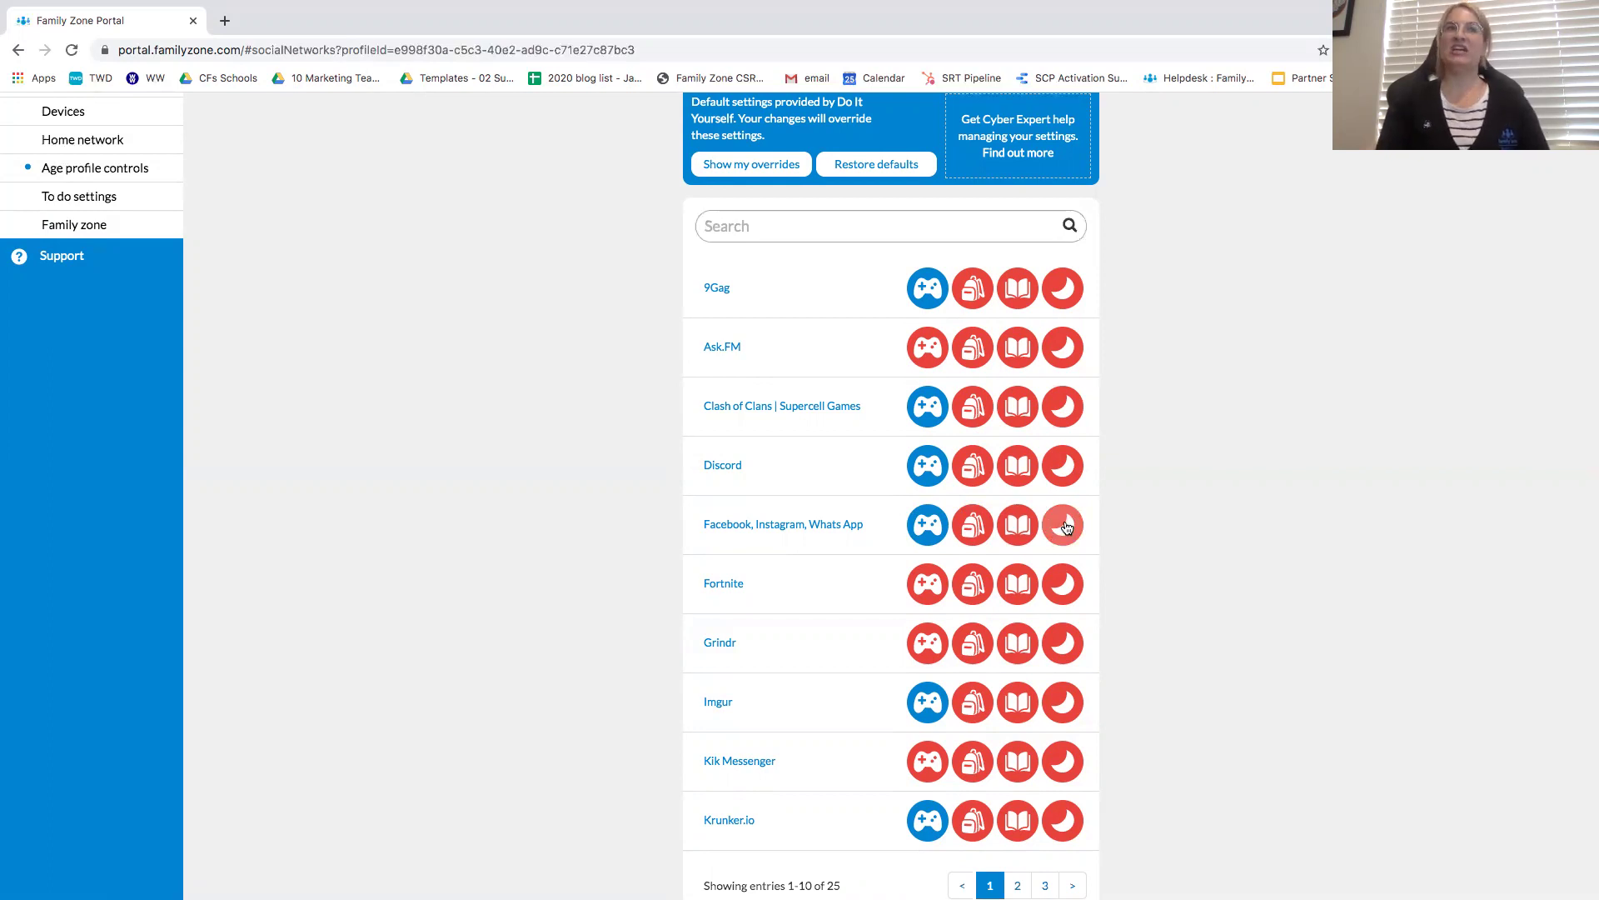
pyautogui.click(924, 532)
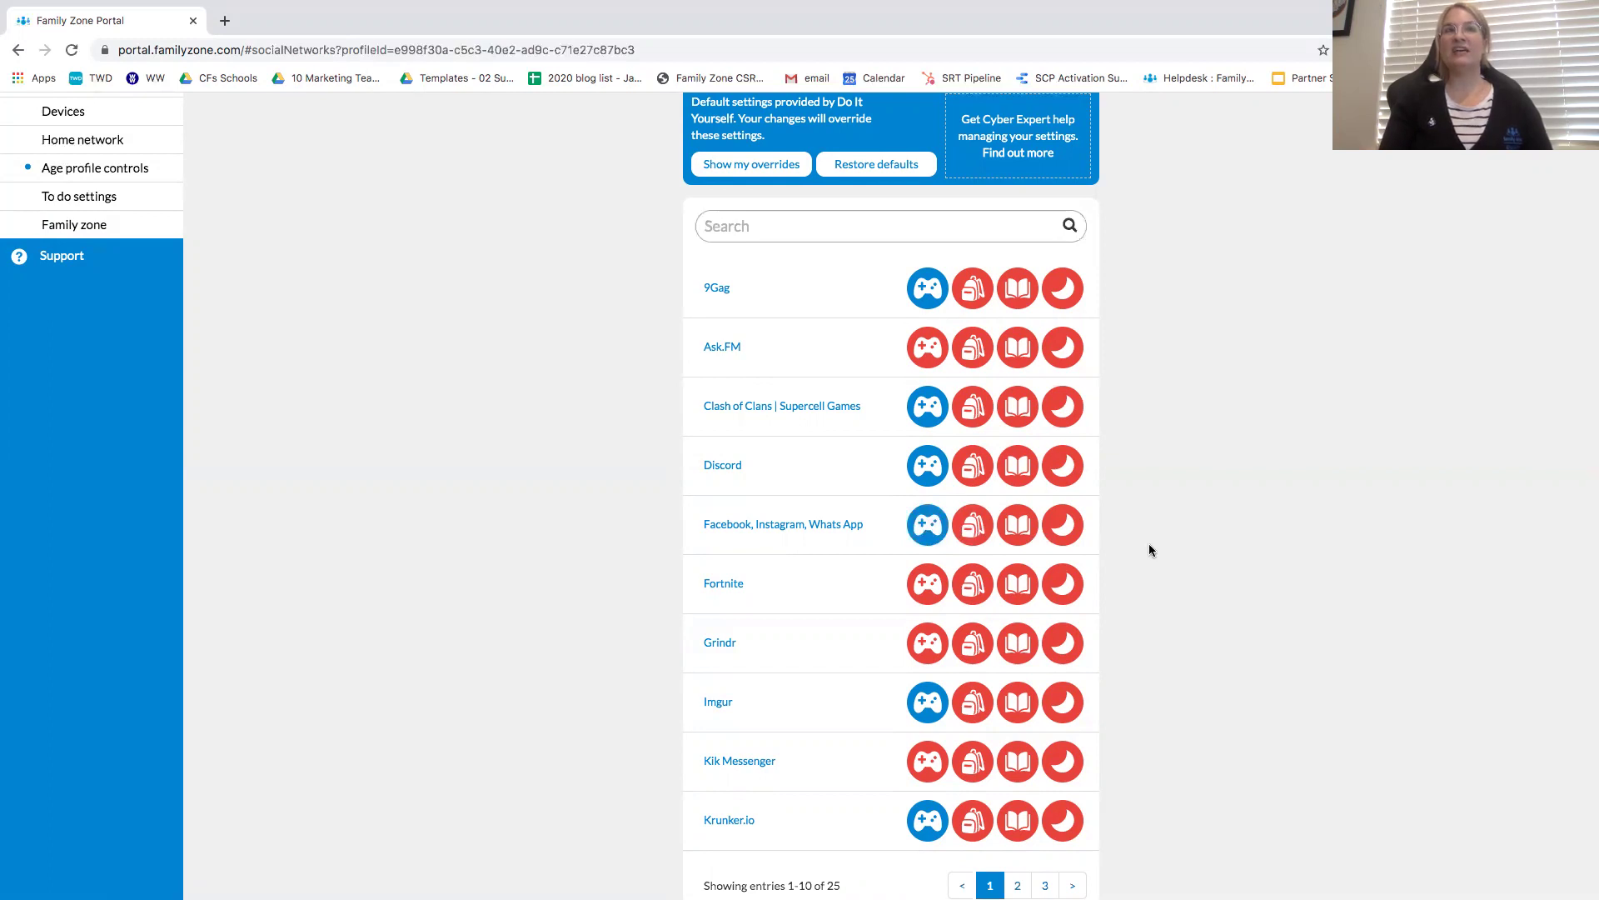
pyautogui.scroll(3, 1151, 551)
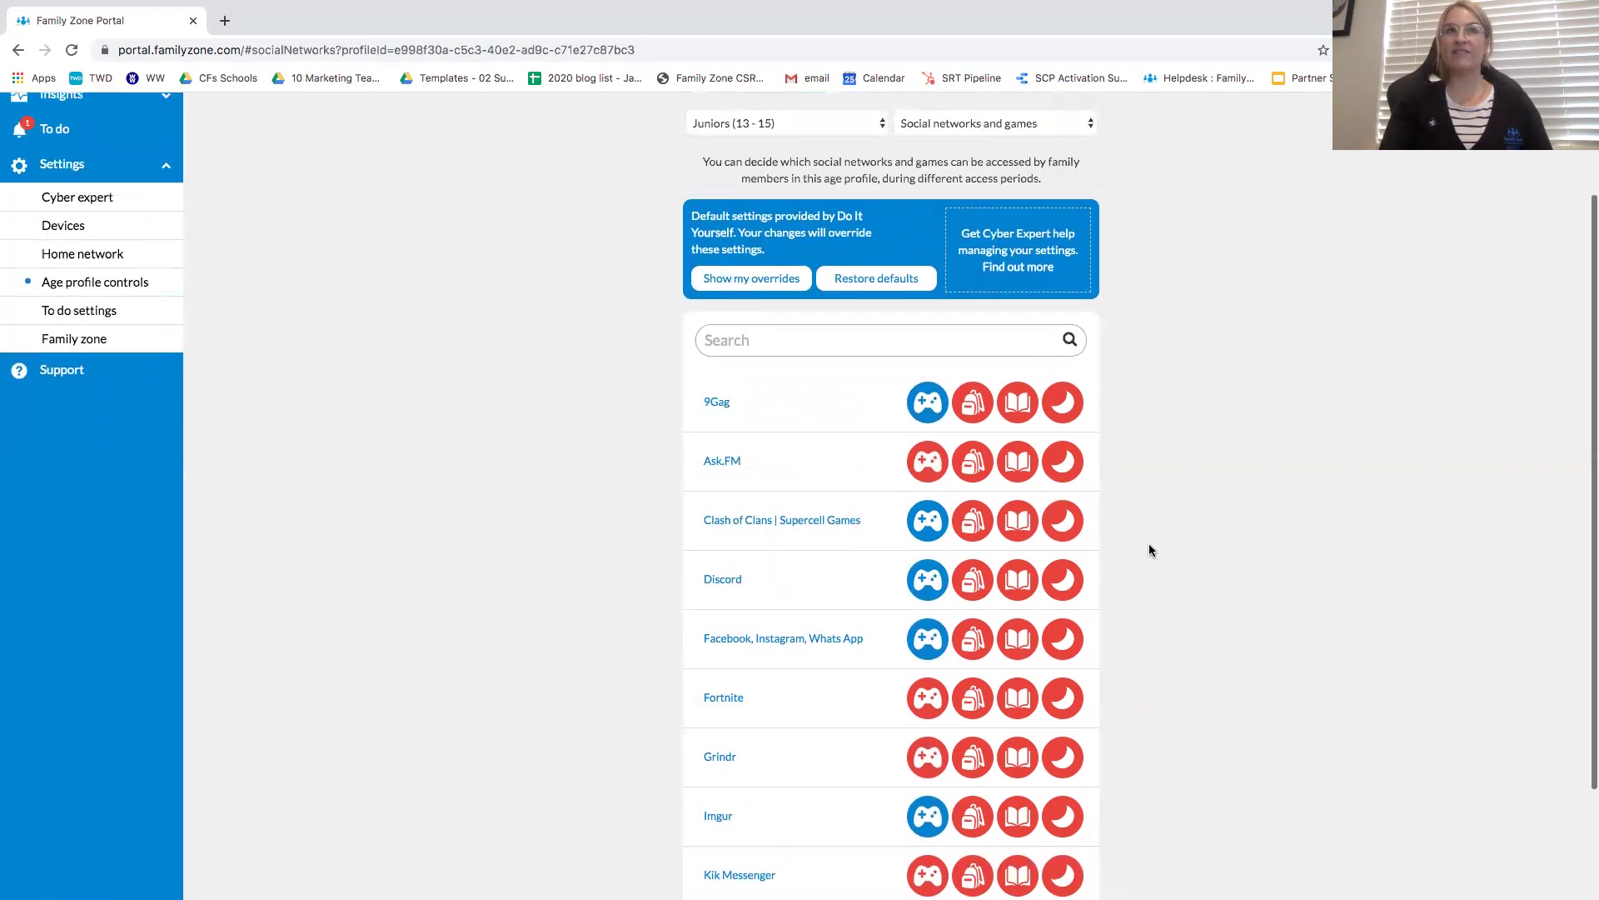
# Show the Search and streaming media controls for Juniors
pyautogui.click(1090, 208)
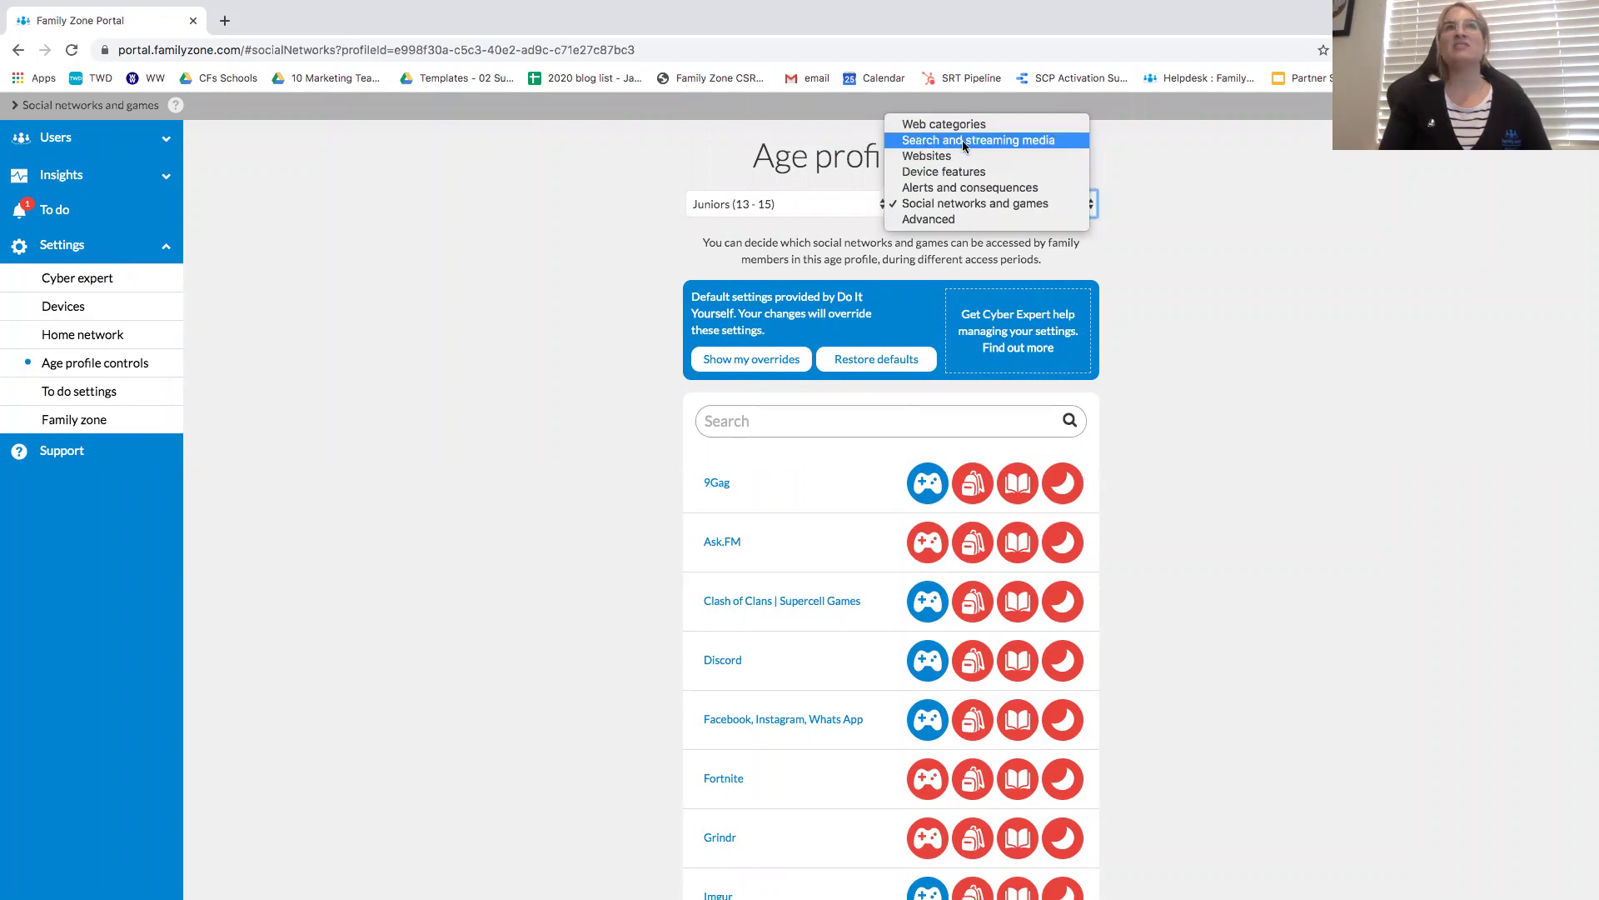
pyautogui.click(996, 141)
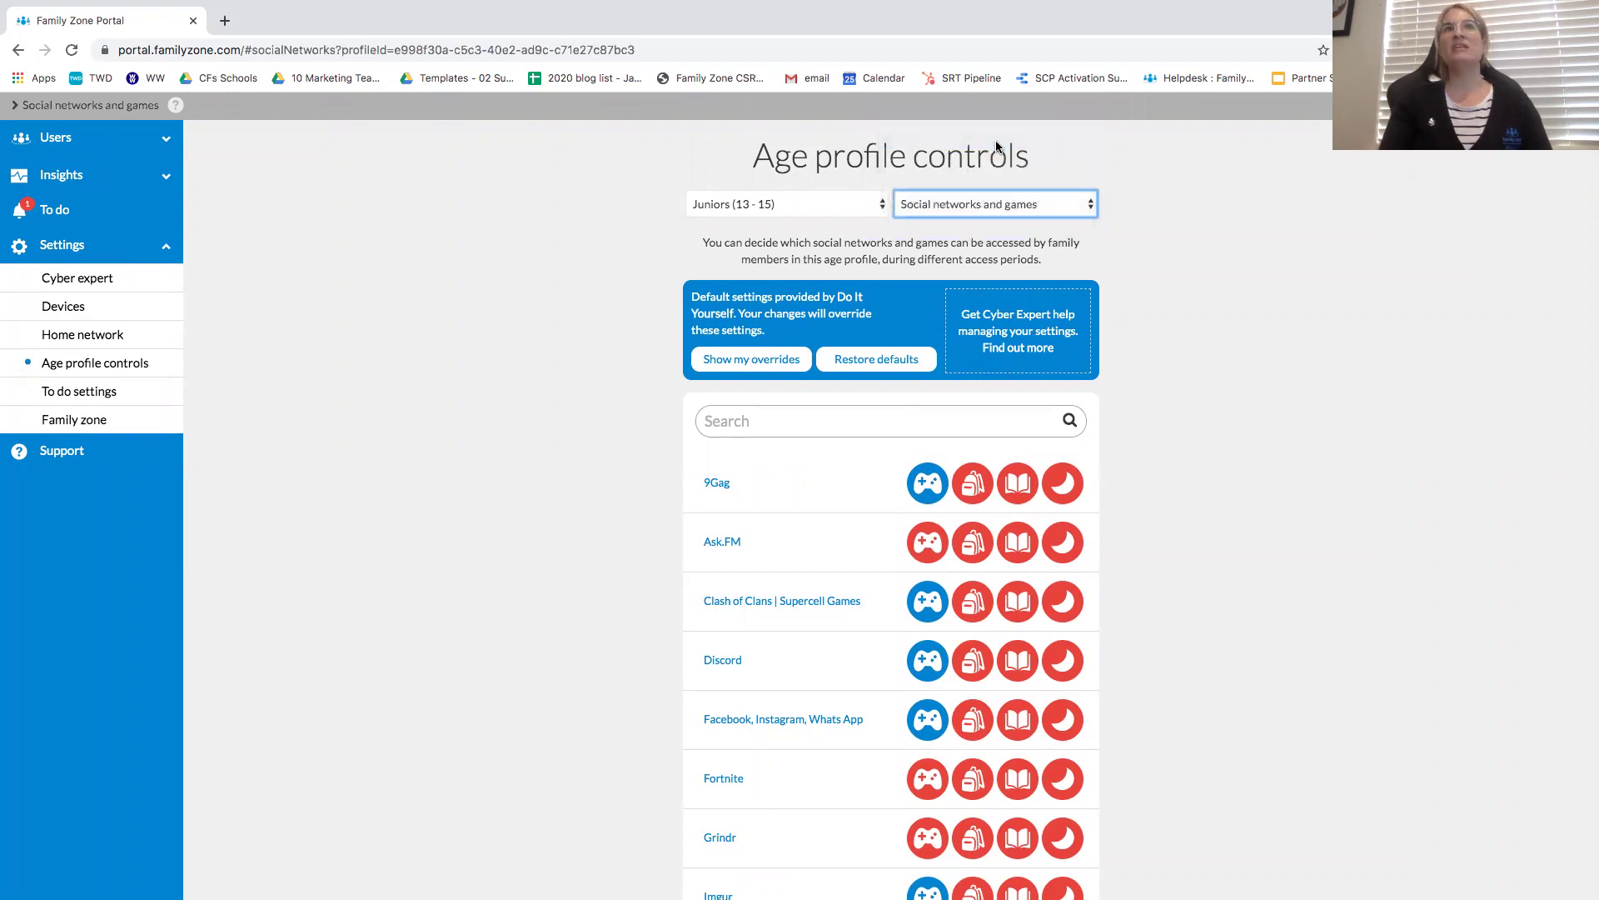
pyautogui.scroll(-3, 1197, 461)
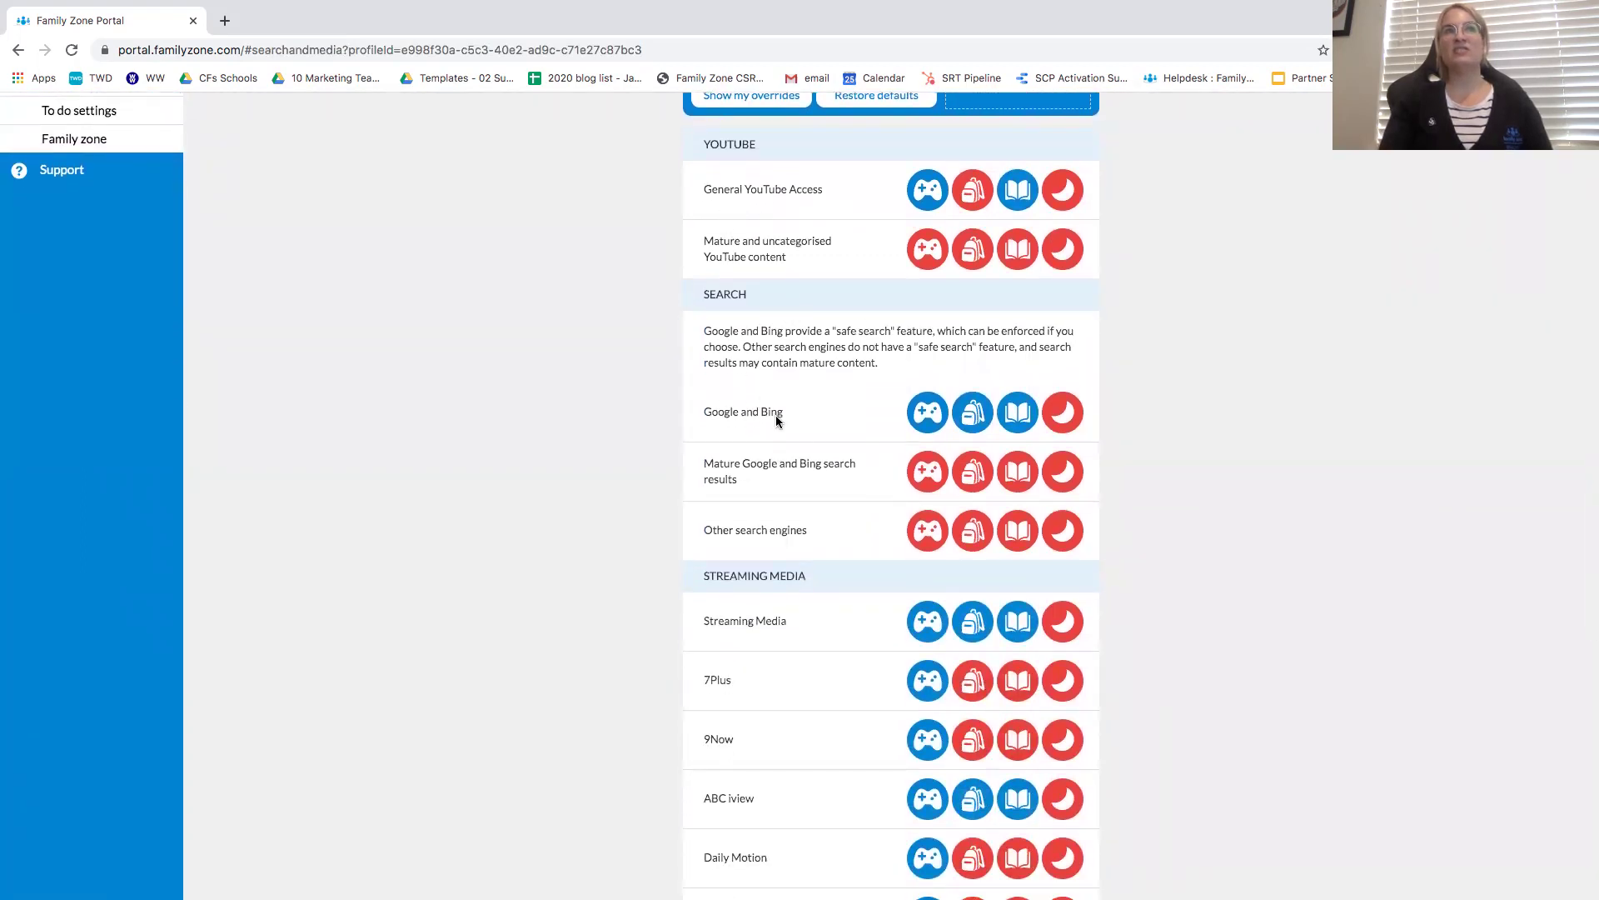
pyautogui.scroll(-3, 797, 551)
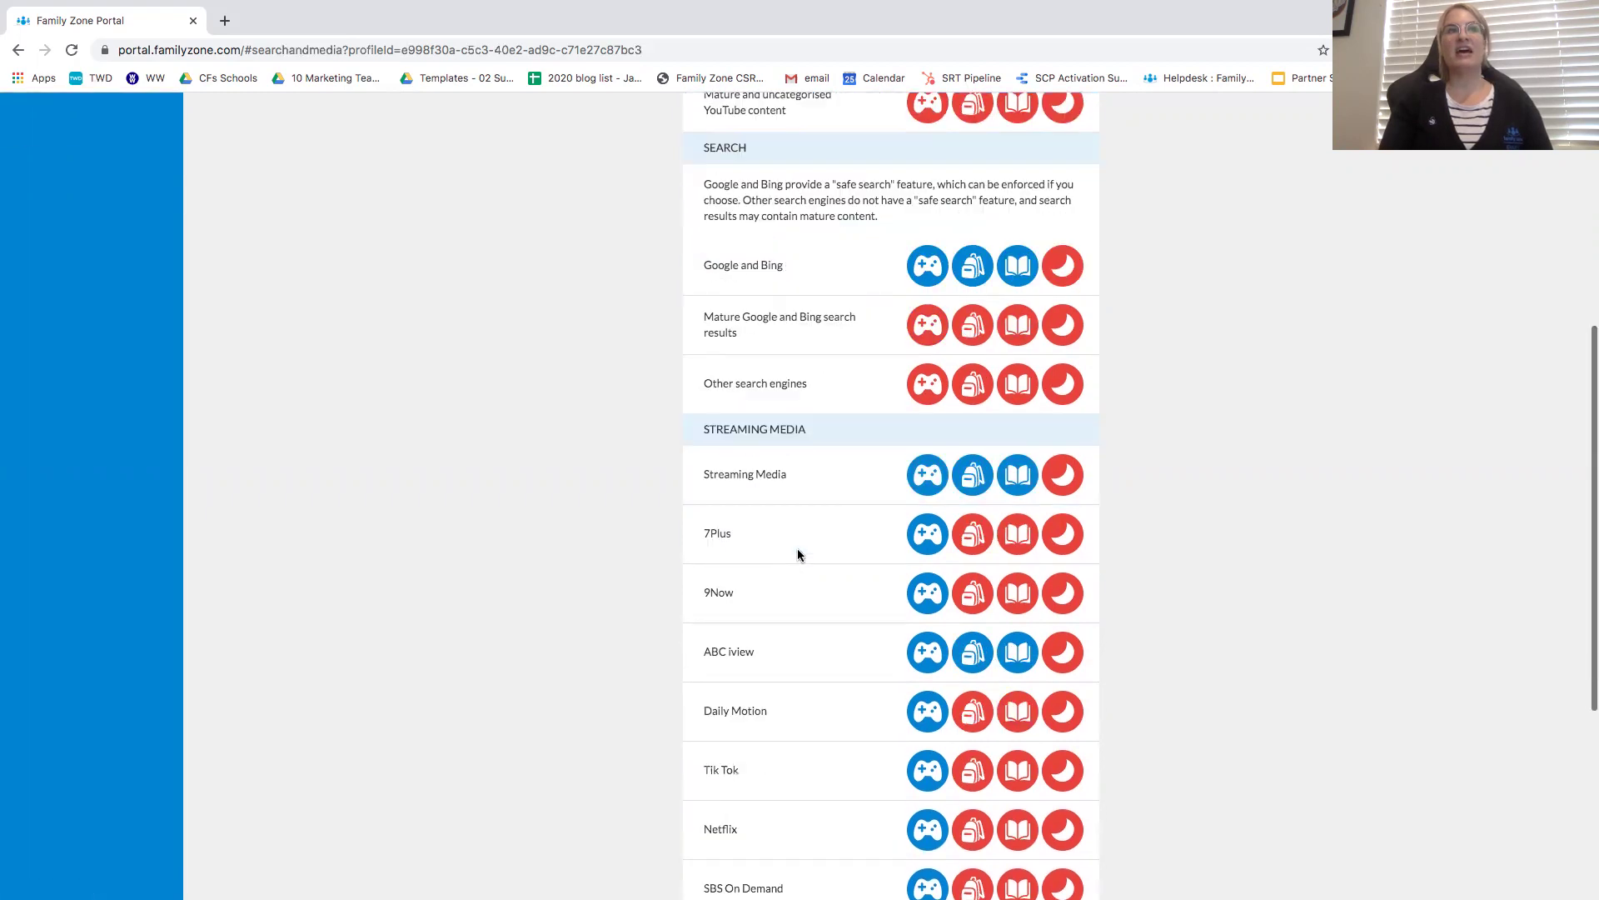
pyautogui.scroll(-2, 797, 550)
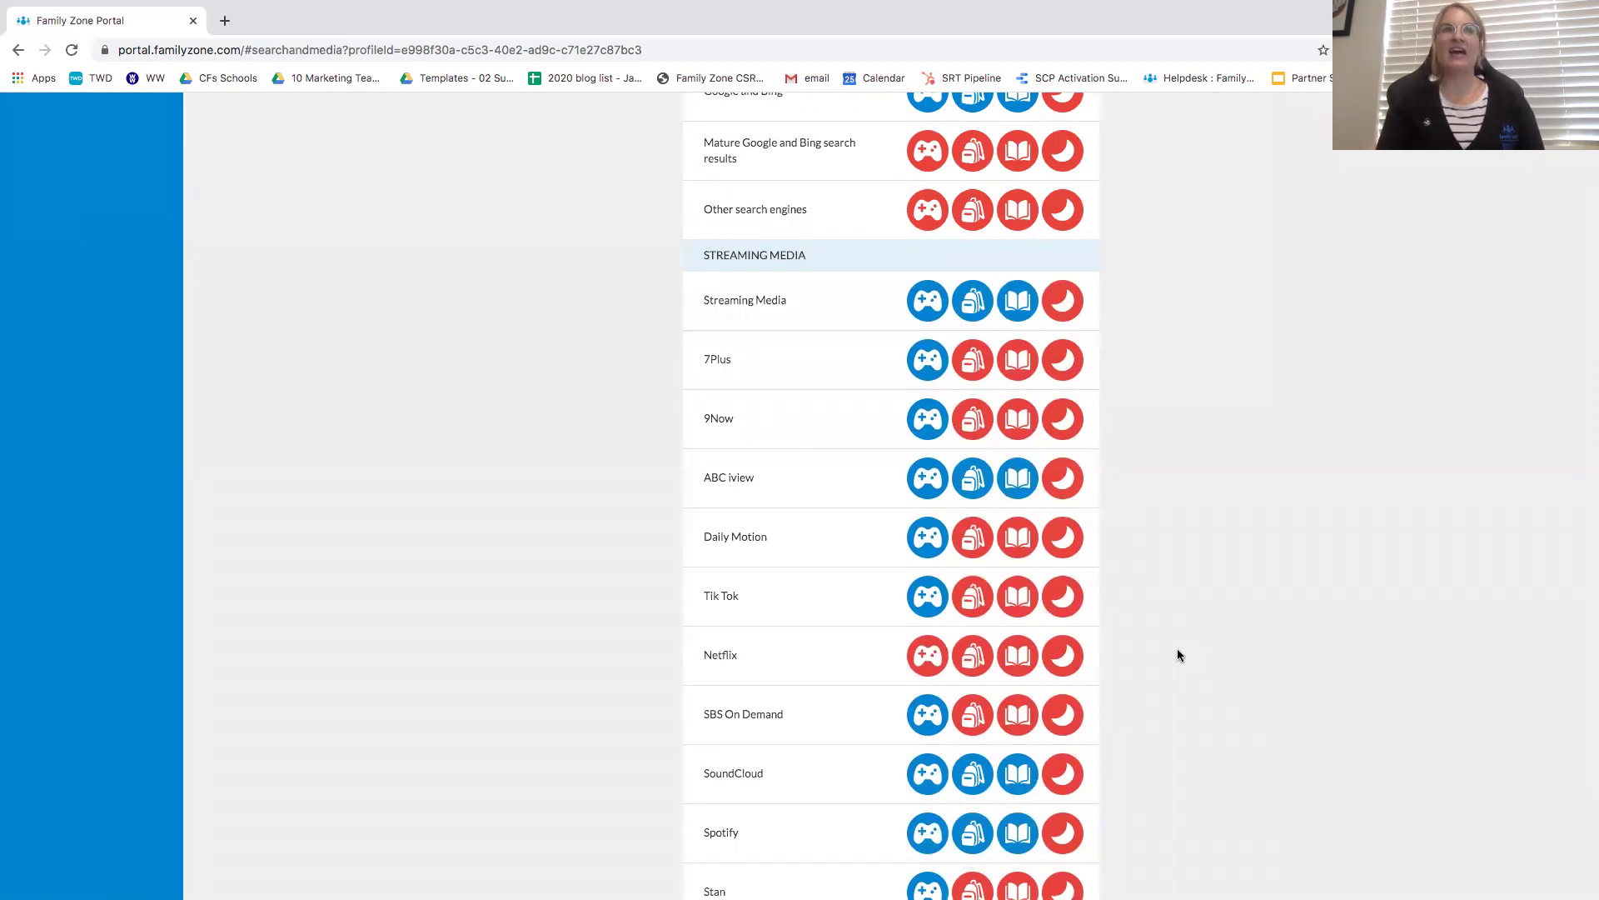
pyautogui.scroll(4, 1177, 655)
pyautogui.scroll(2, 1177, 656)
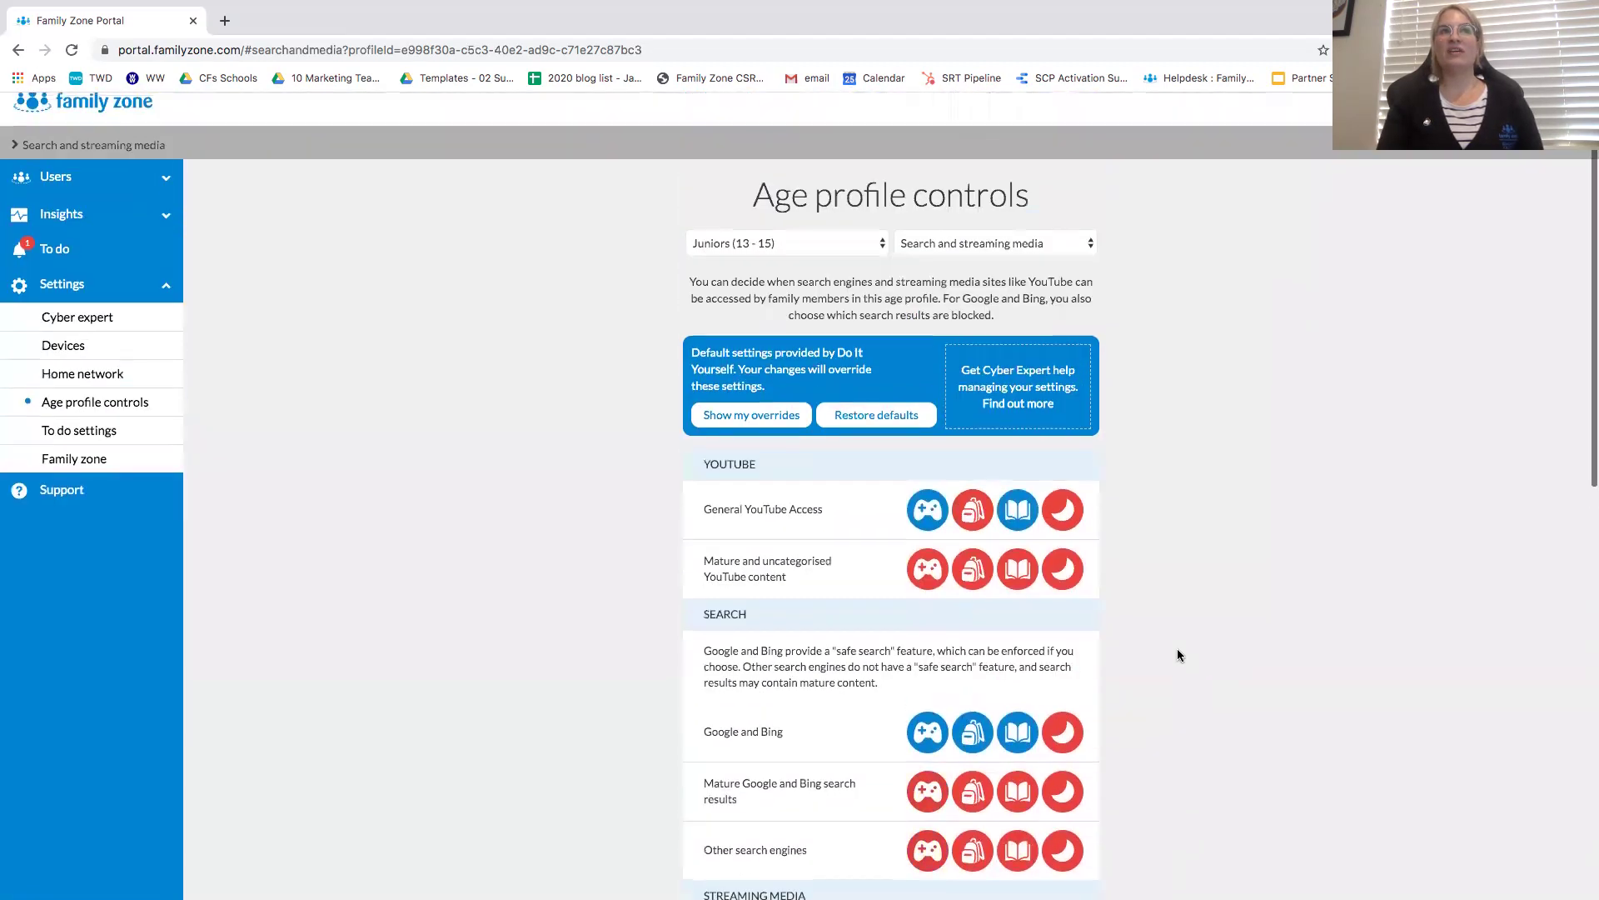
# Switch the control category back to Web categories
pyautogui.click(1093, 248)
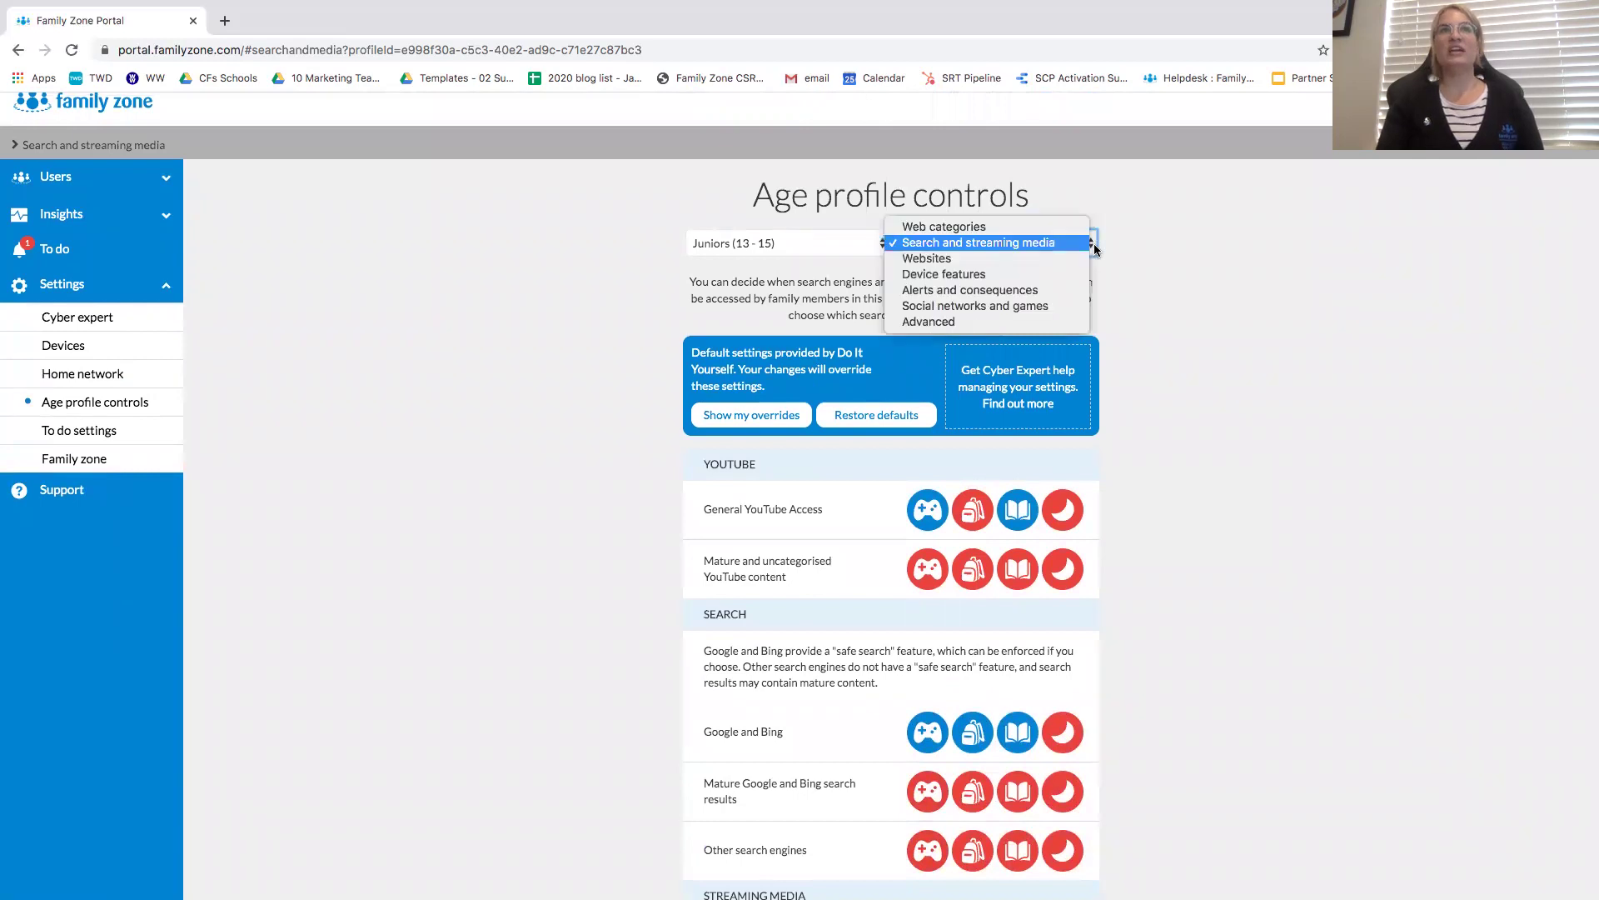
pyautogui.click(1045, 229)
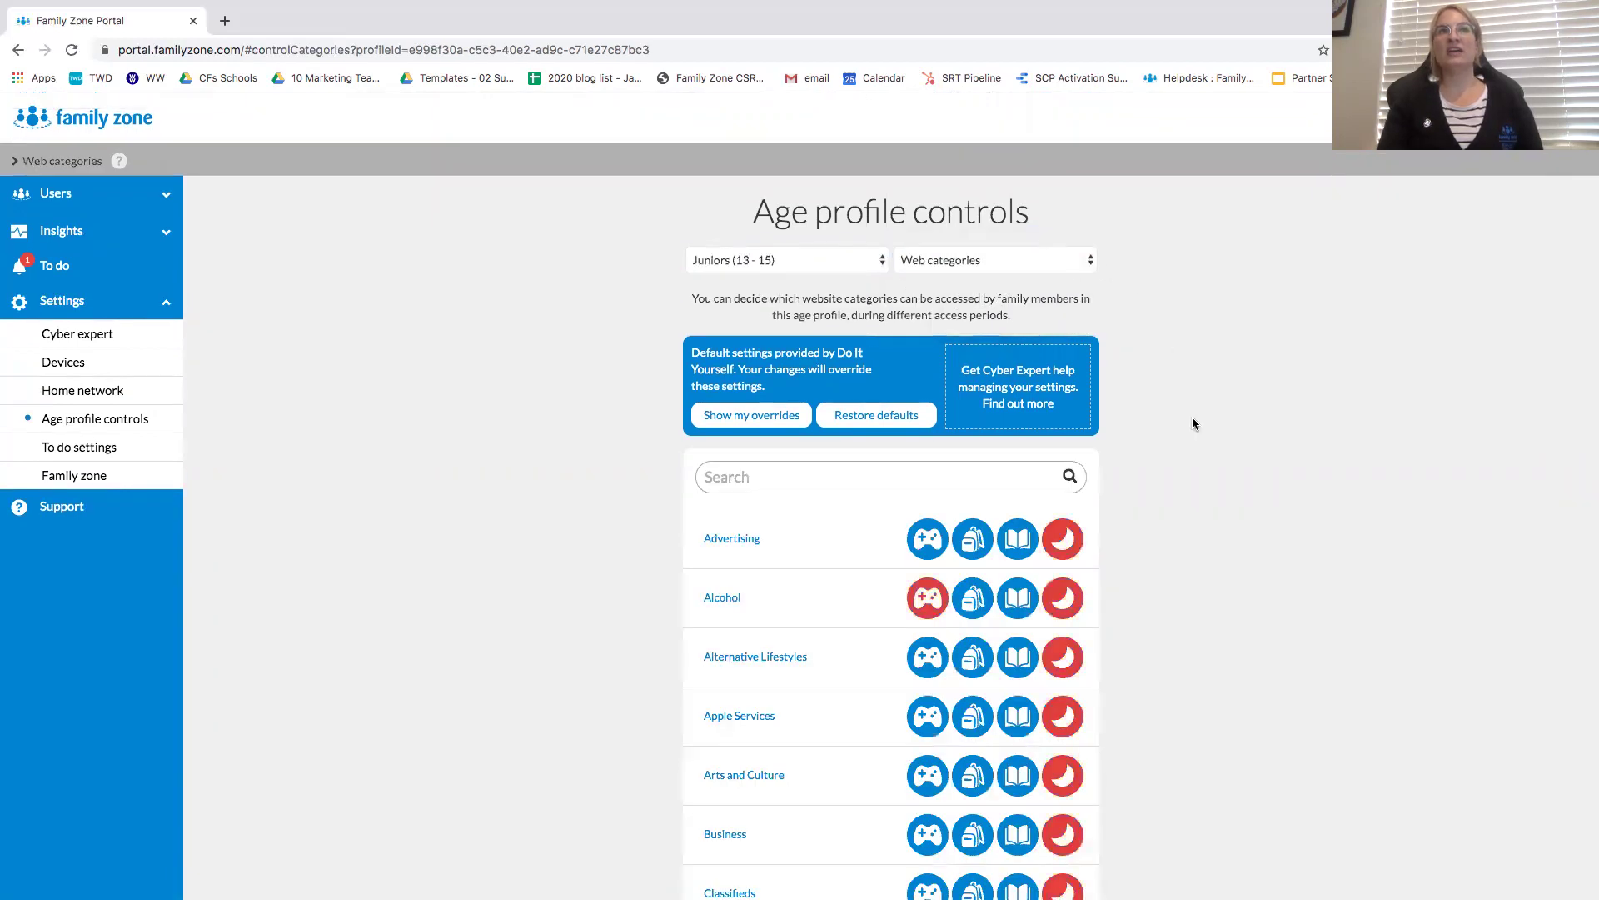
pyautogui.scroll(-1, 1192, 423)
pyautogui.scroll(-2, 1192, 424)
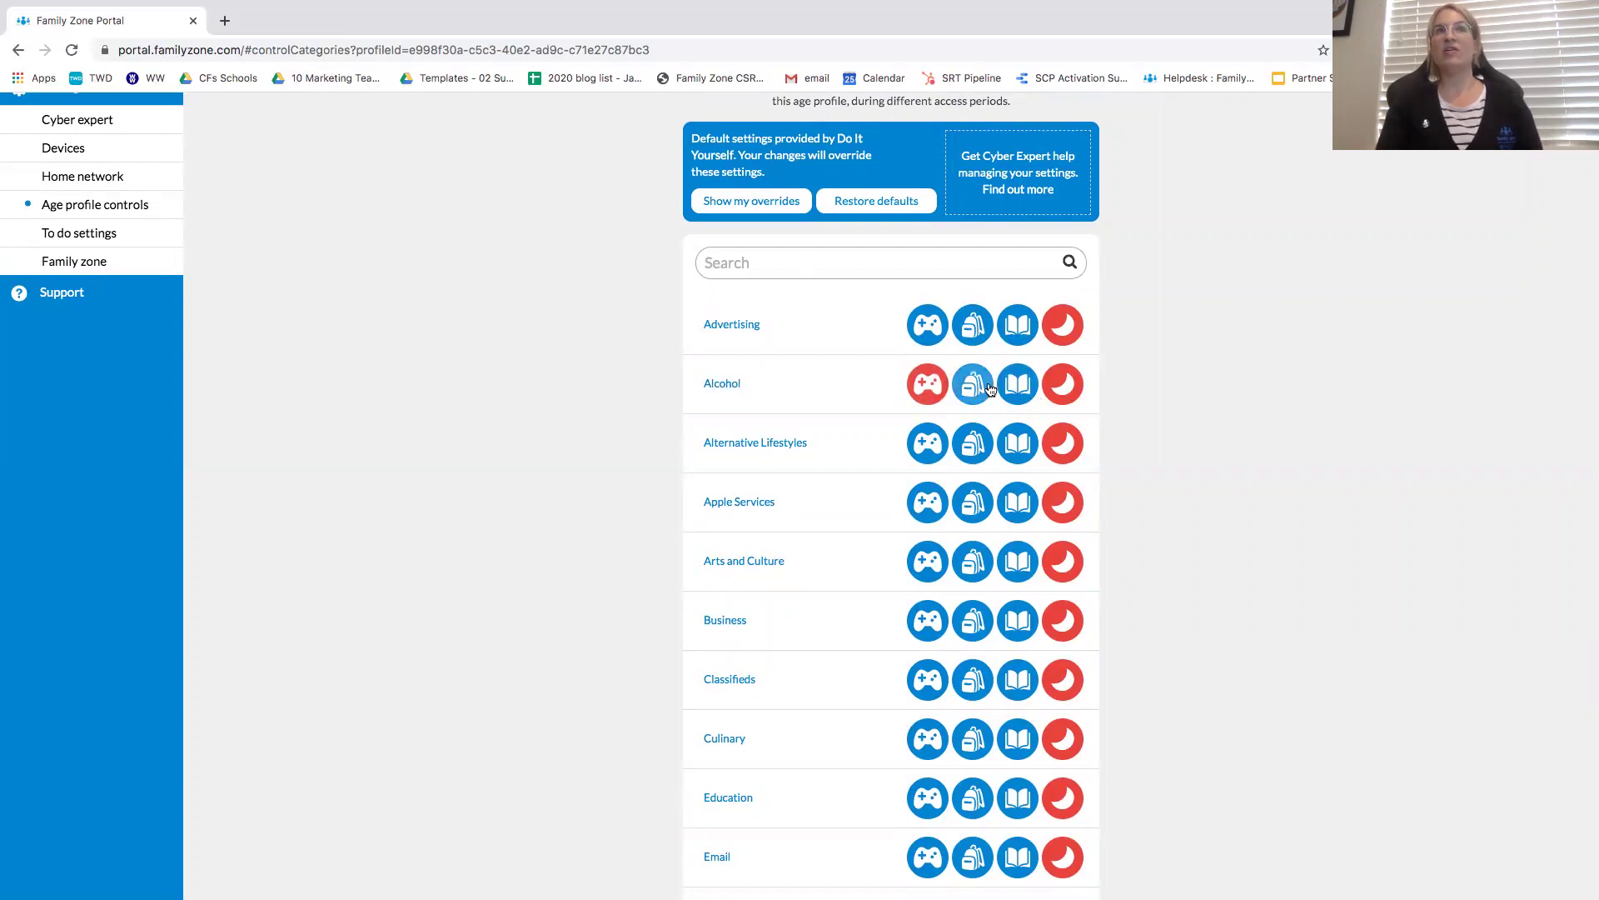
pyautogui.scroll(-2, 867, 538)
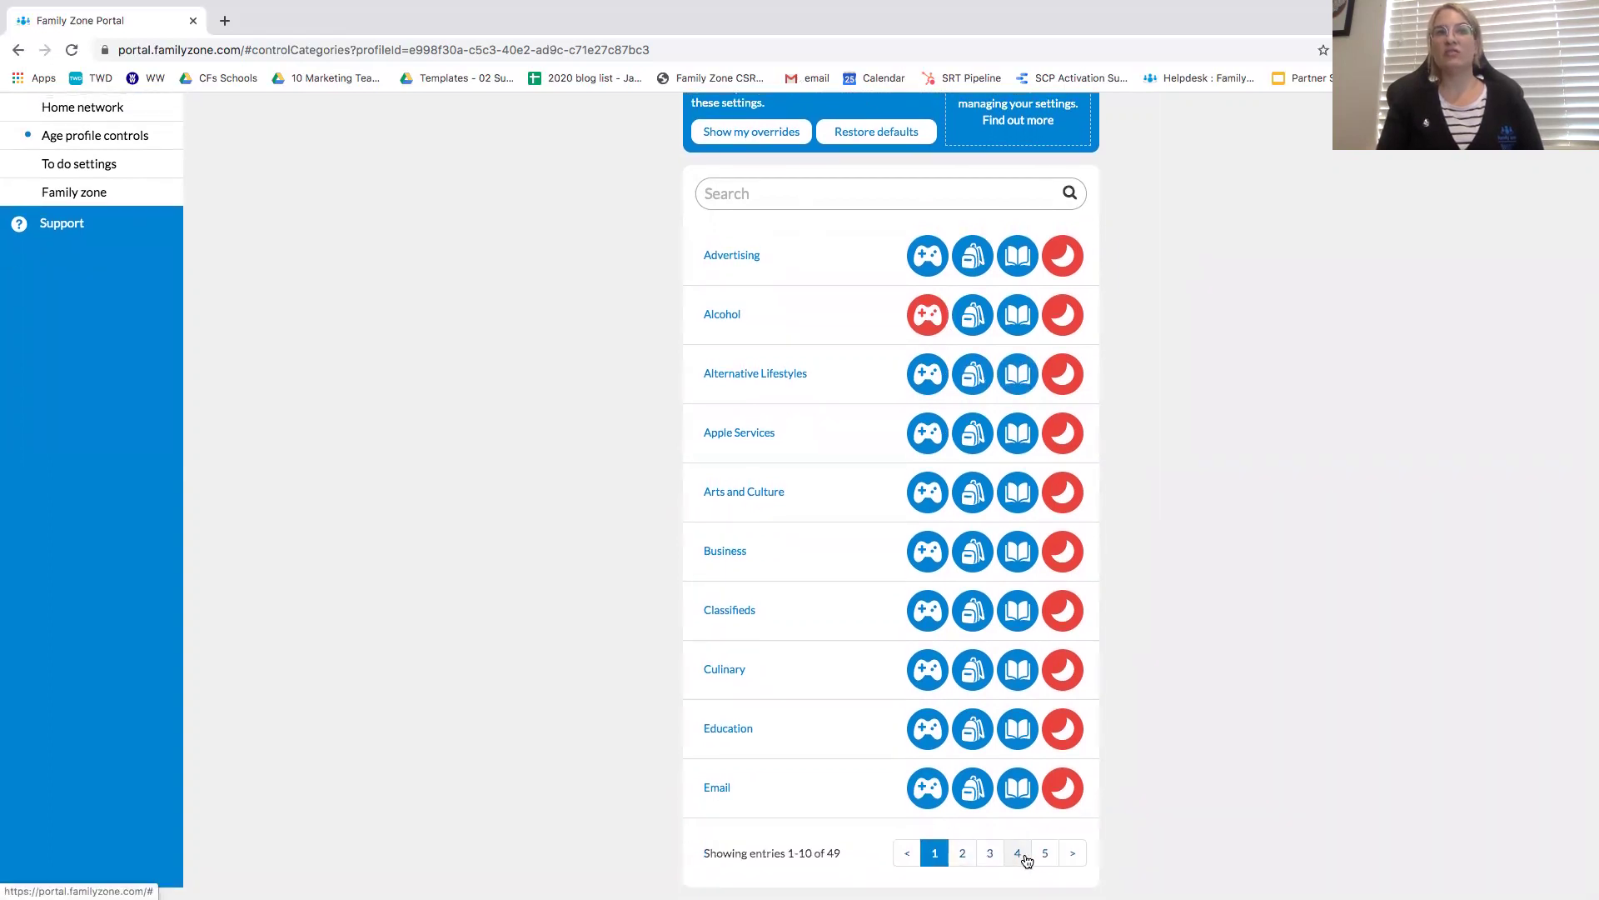
# Go to page four of web categories and block Sales during the gaming period
pyautogui.click(964, 853)
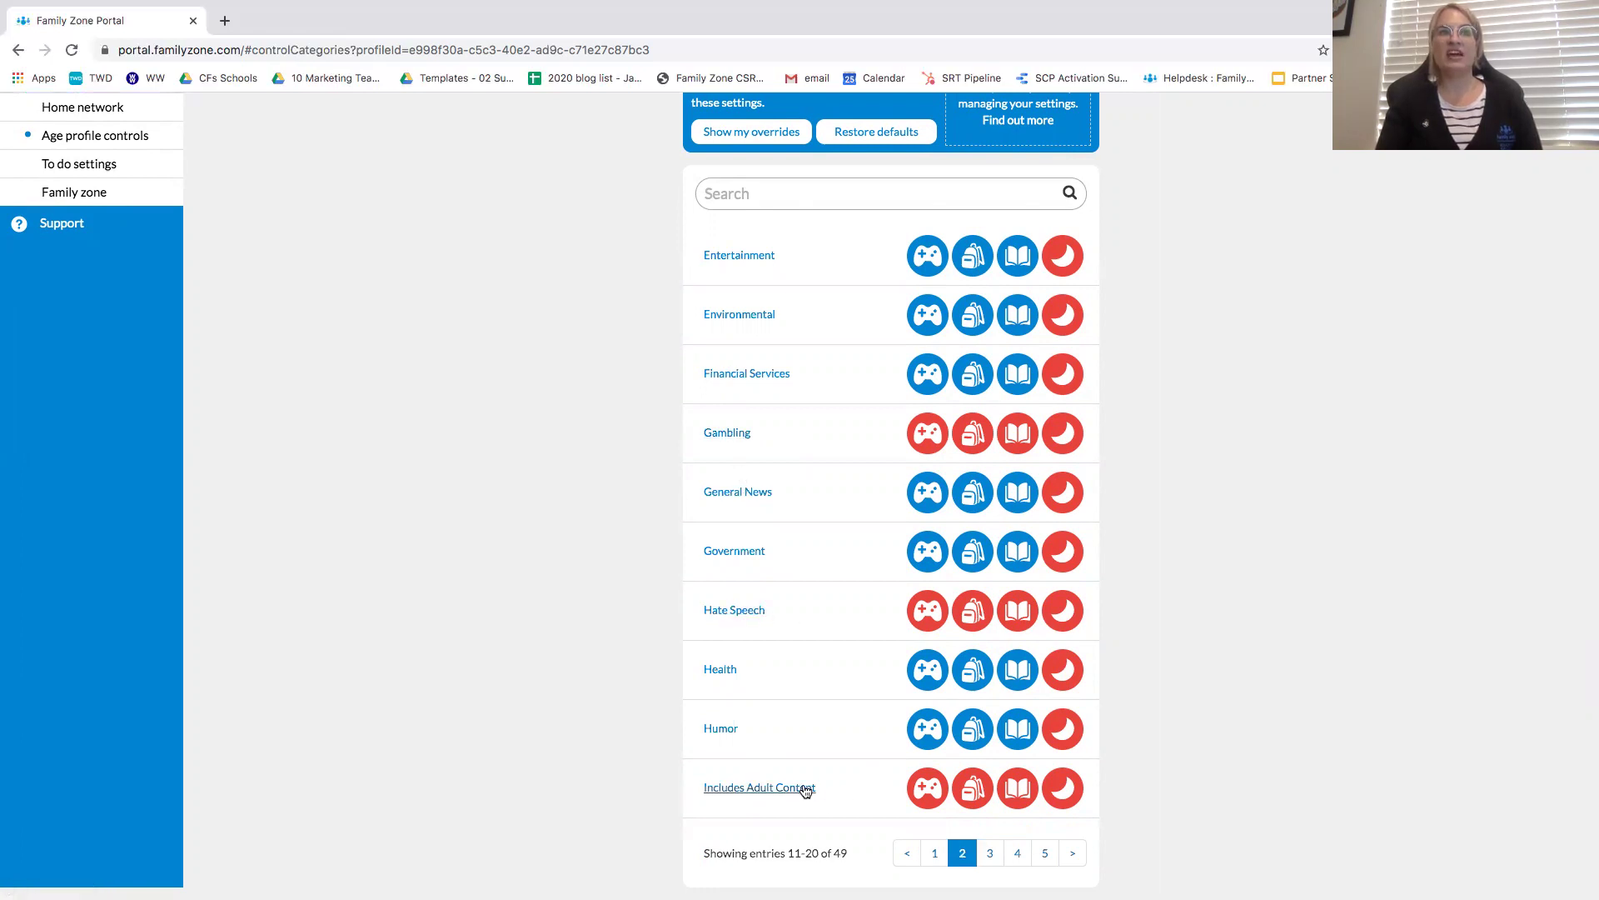
pyautogui.click(1019, 853)
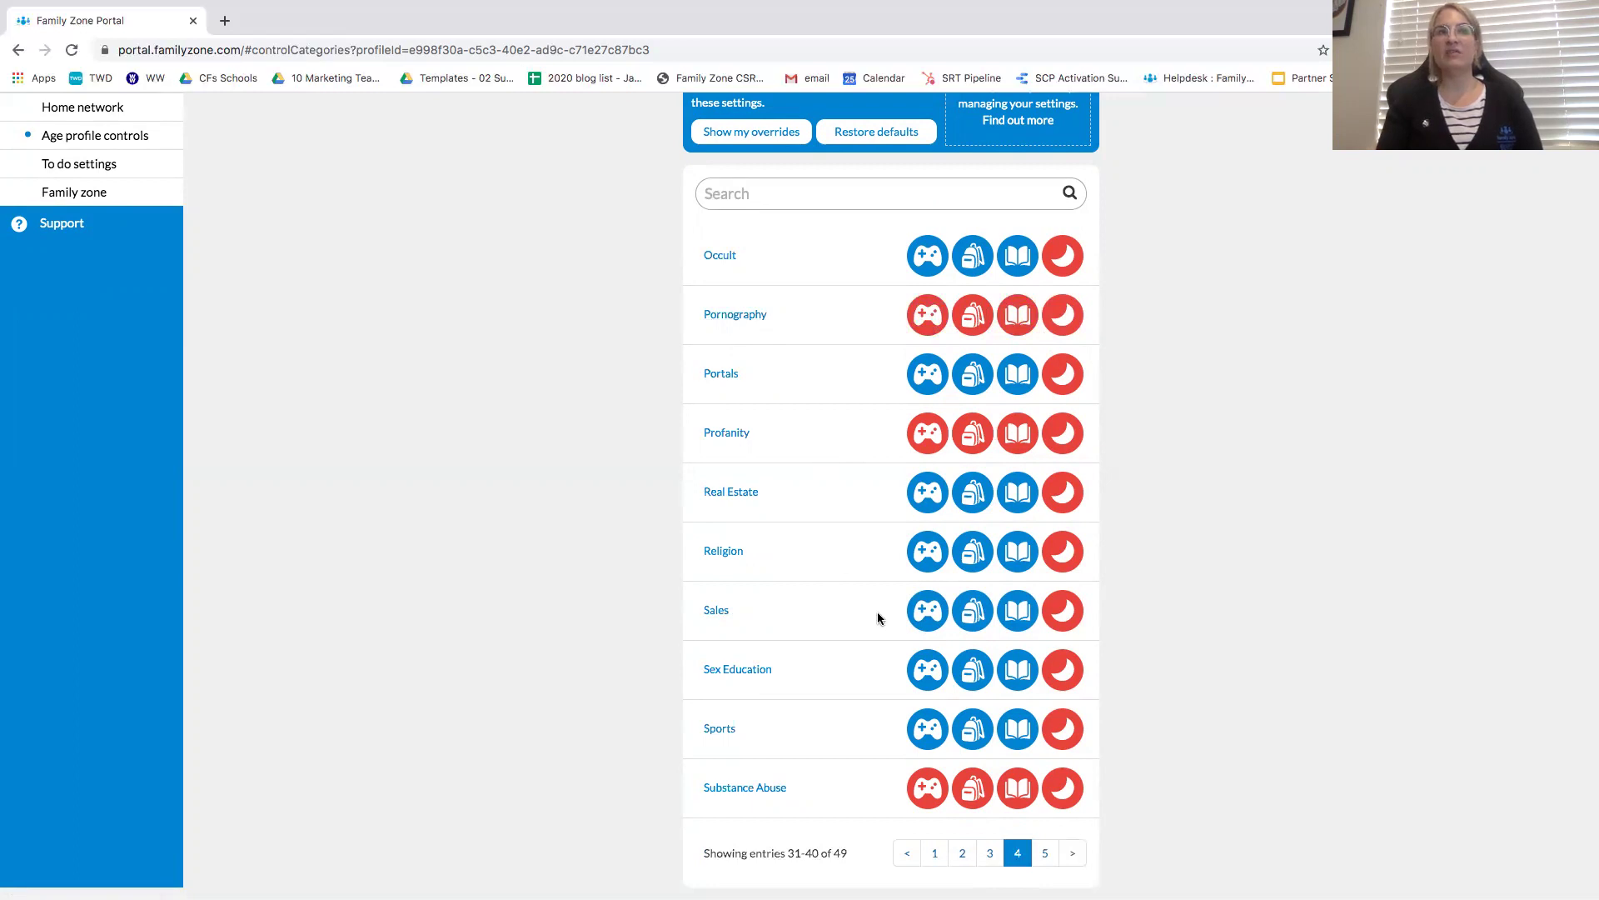
pyautogui.click(927, 612)
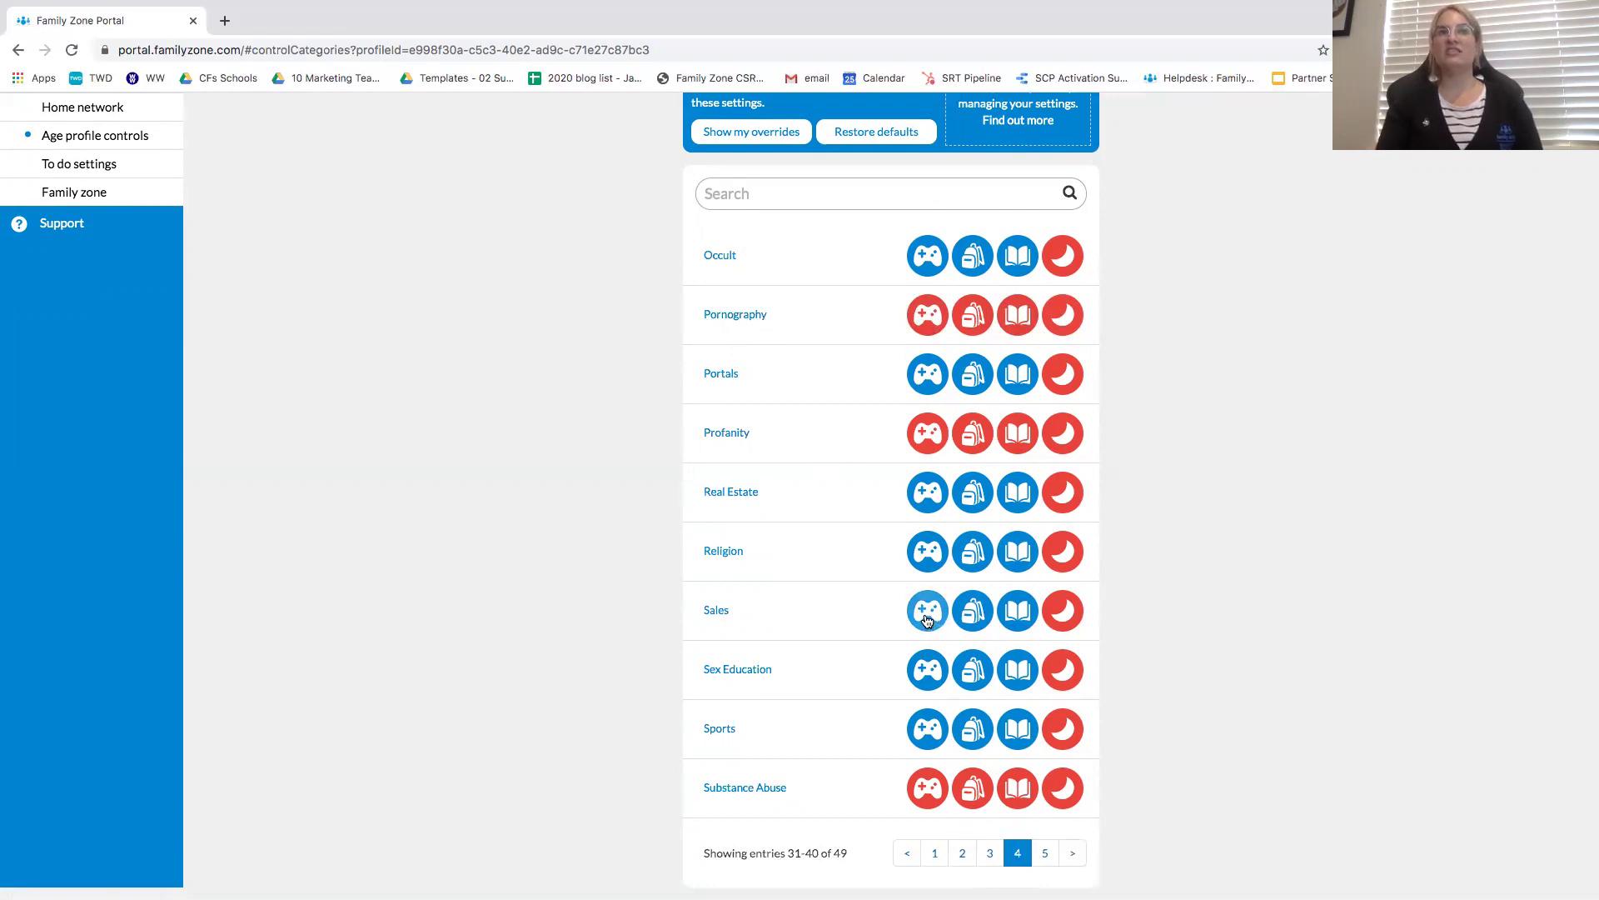